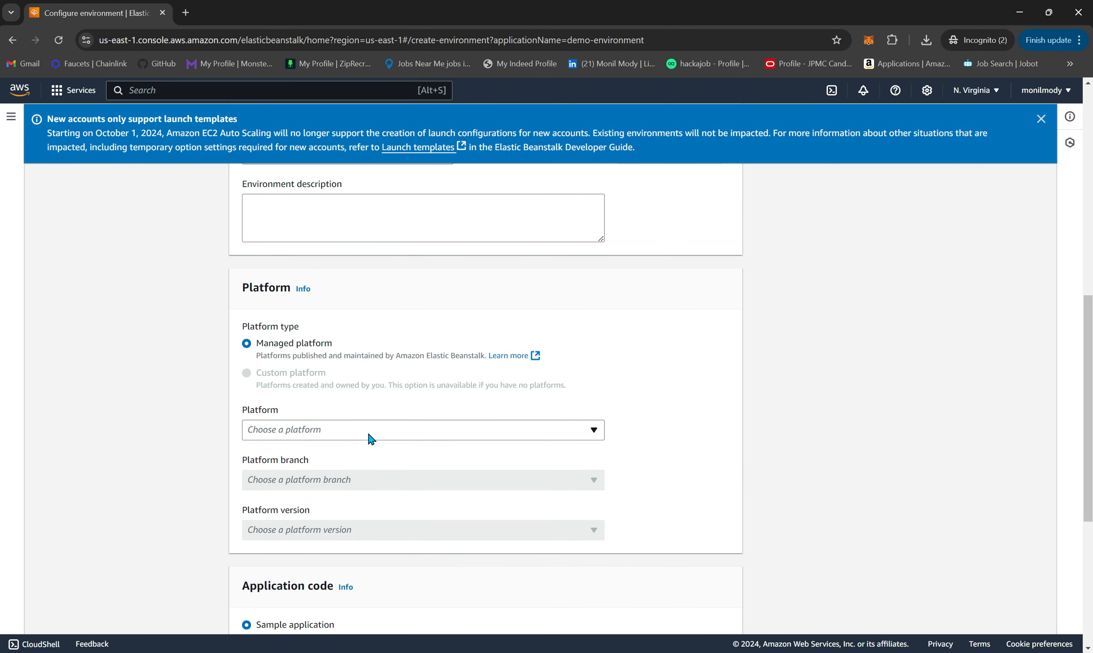
Choose PHP as the managed platform and set the application code to an upload with version label v-1.
click(370, 437)
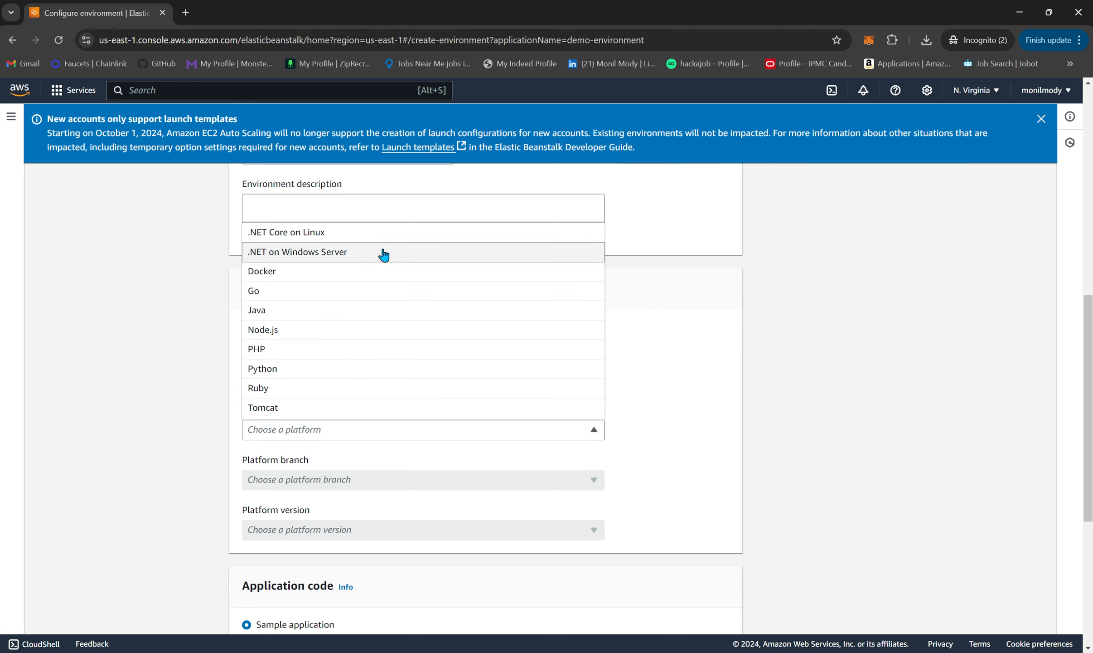
click(359, 358)
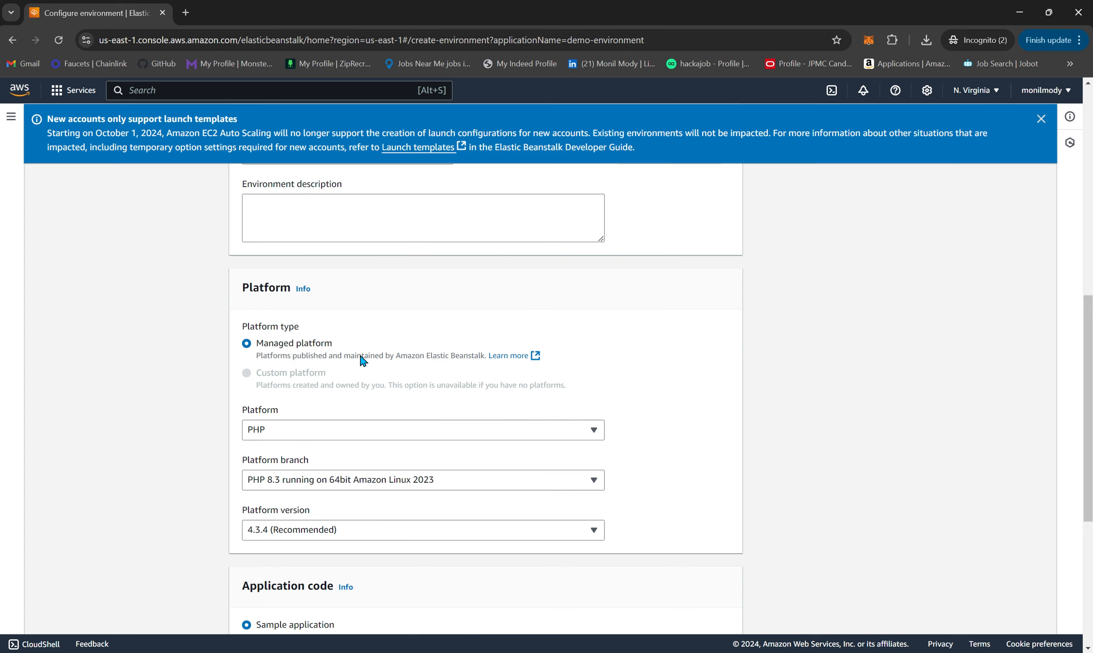
scroll(407, 419, down, 5)
scroll(403, 419, down, 1)
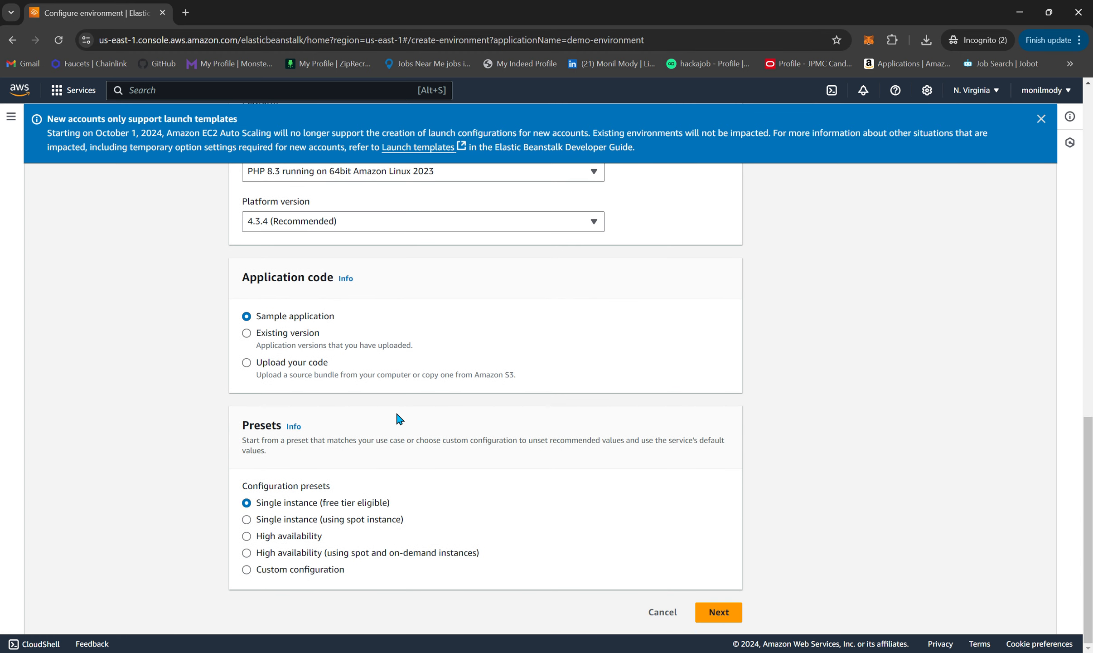
click(247, 363)
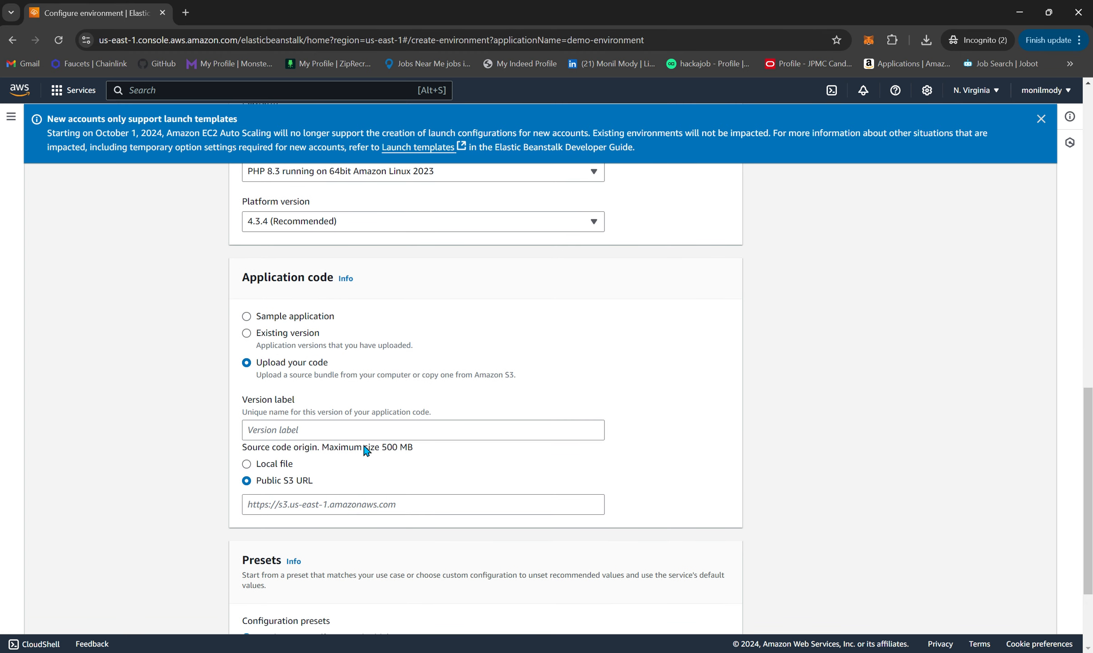
click(337, 433)
text(v-1)
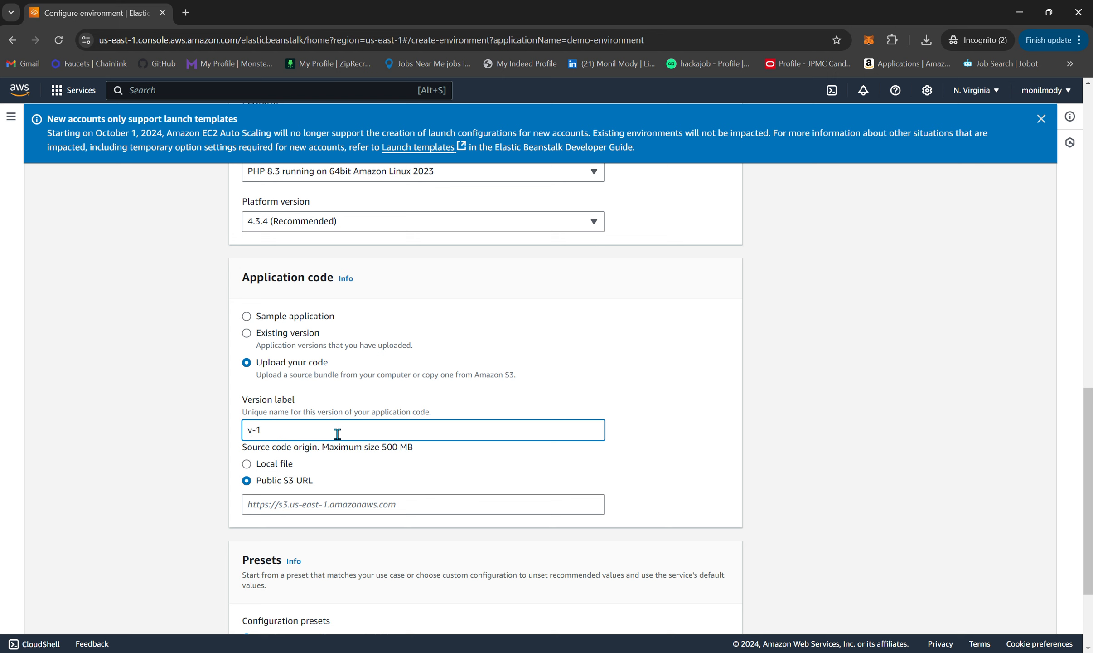
Use the local file demo.zip from the Desktop folder as the source code and continue to the service access settings.
click(247, 464)
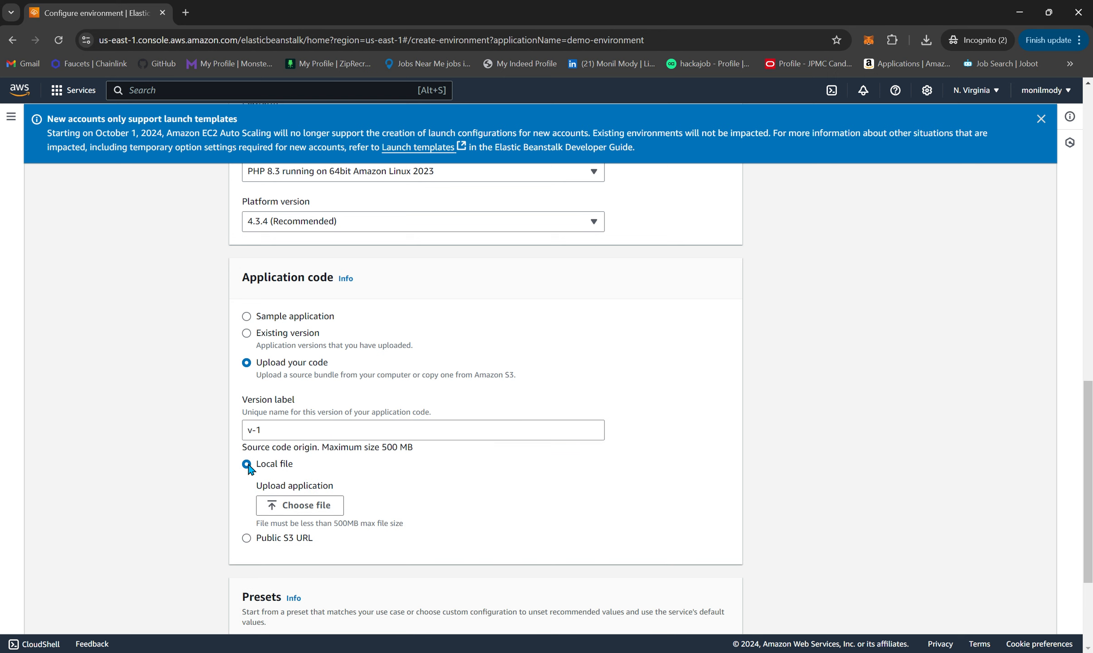
click(296, 508)
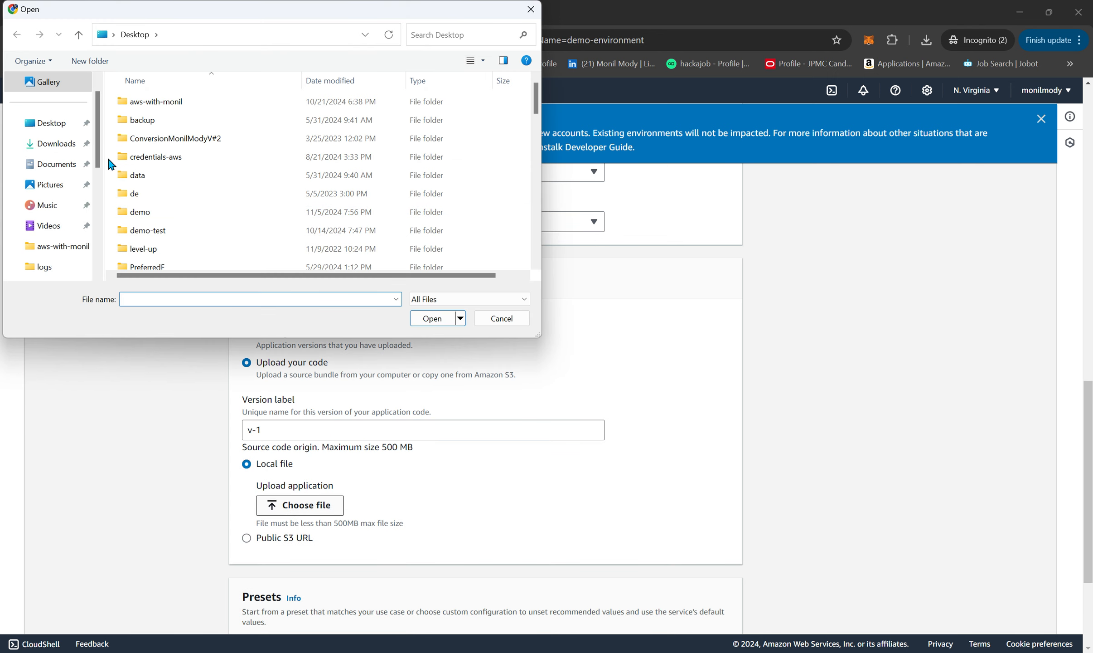
scroll(214, 232, down, 5)
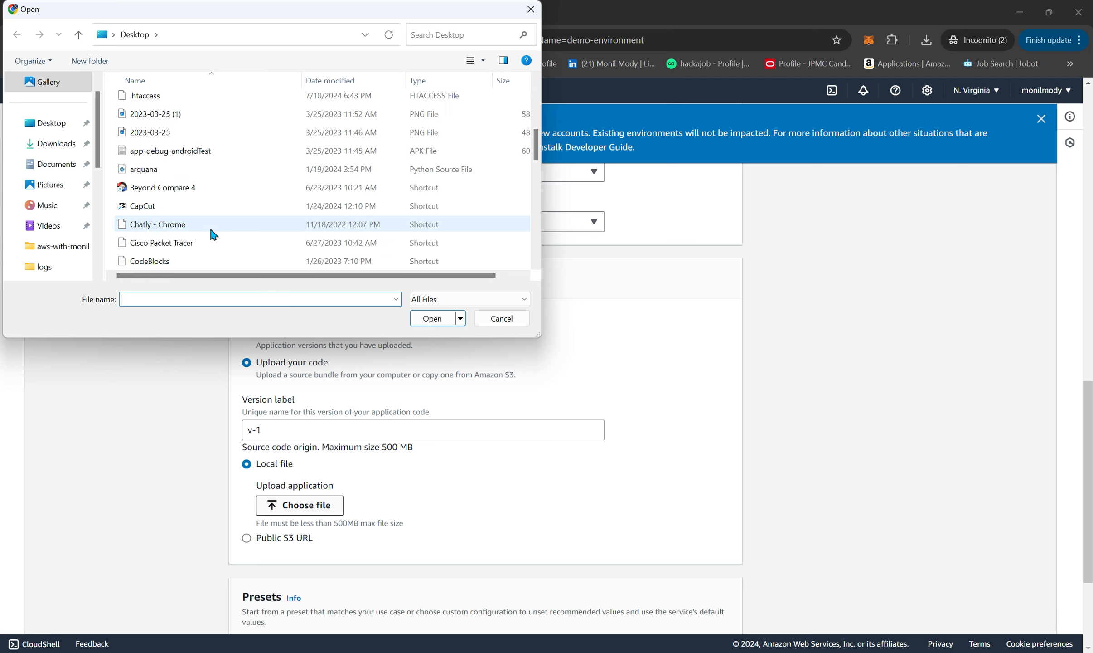
scroll(214, 235, down, 10)
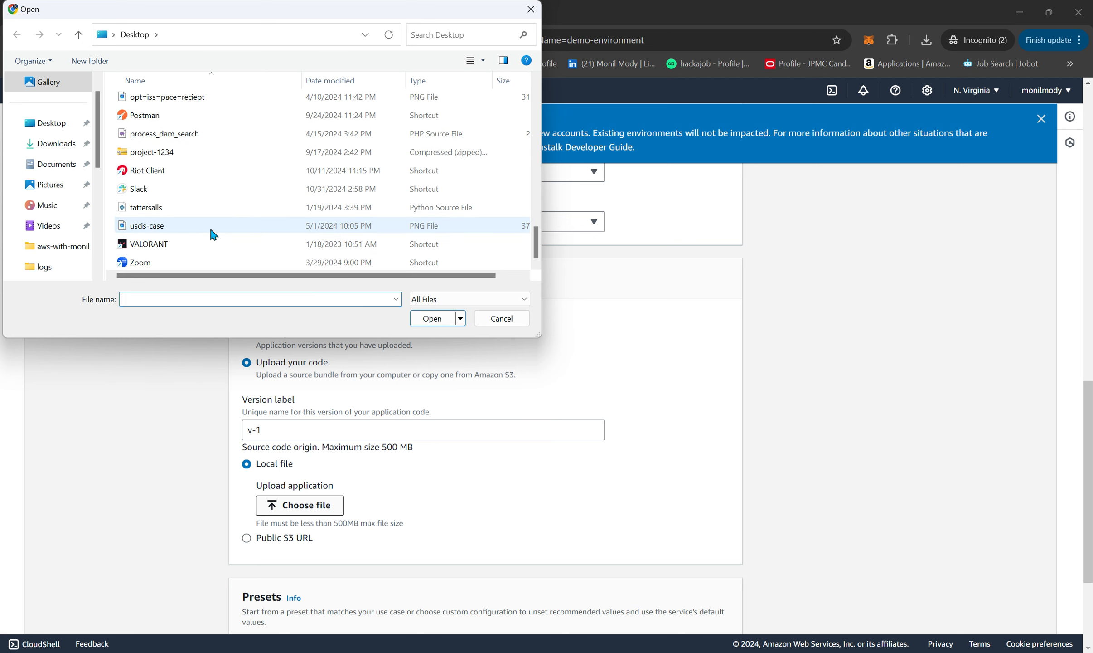
scroll(214, 234, up, 3)
scroll(214, 235, up, 3)
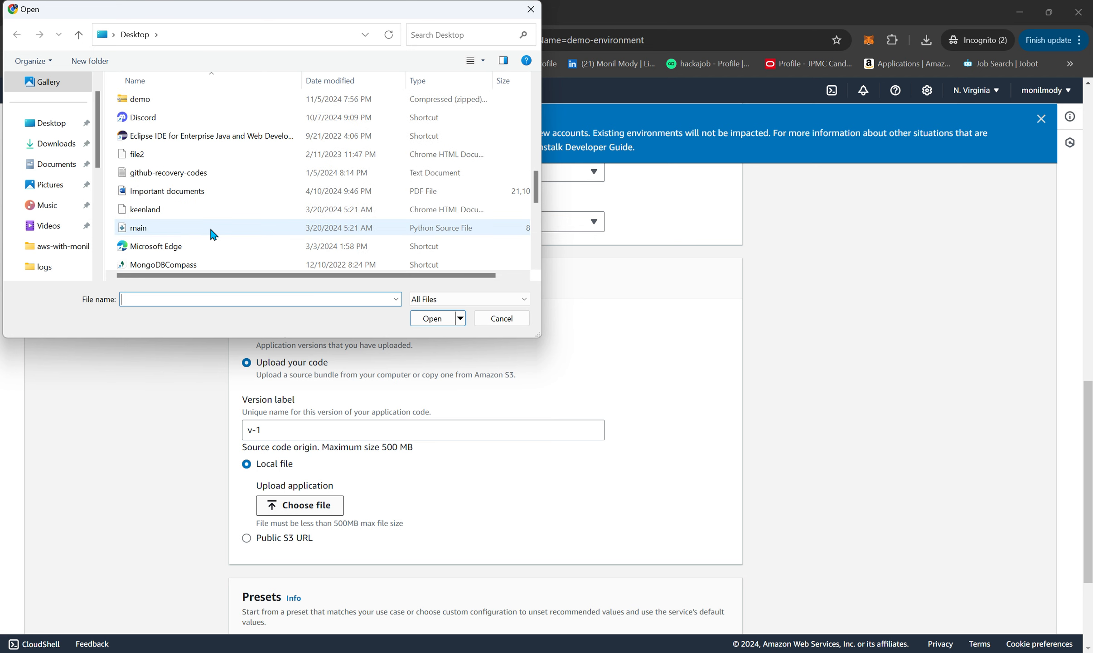
click(205, 99)
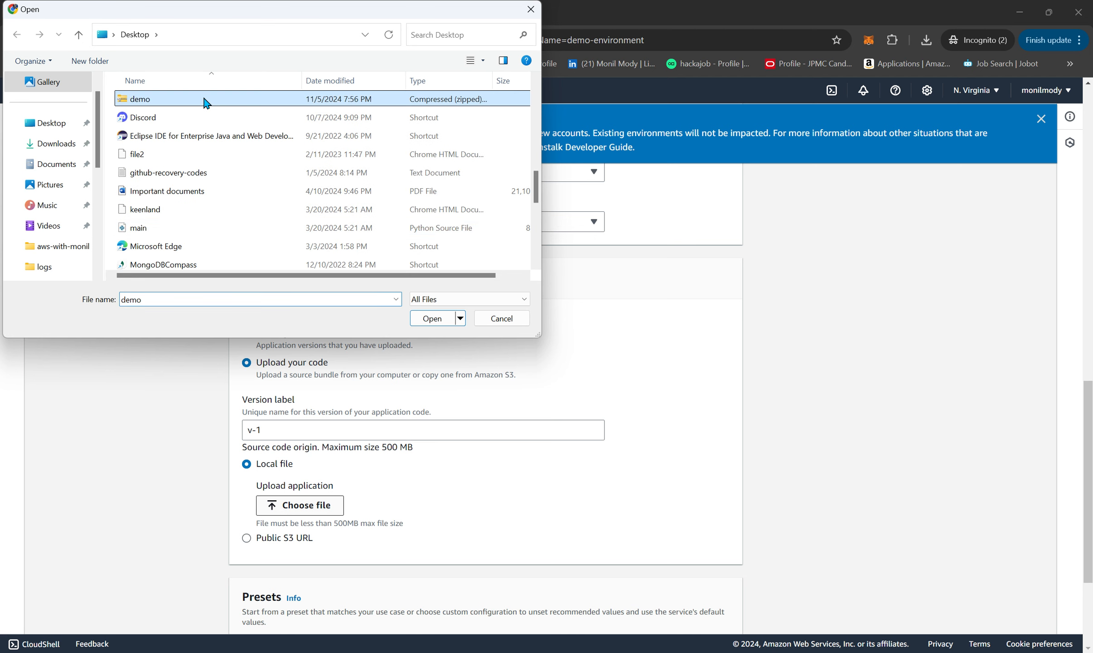
click(438, 323)
scroll(534, 520, down, 4)
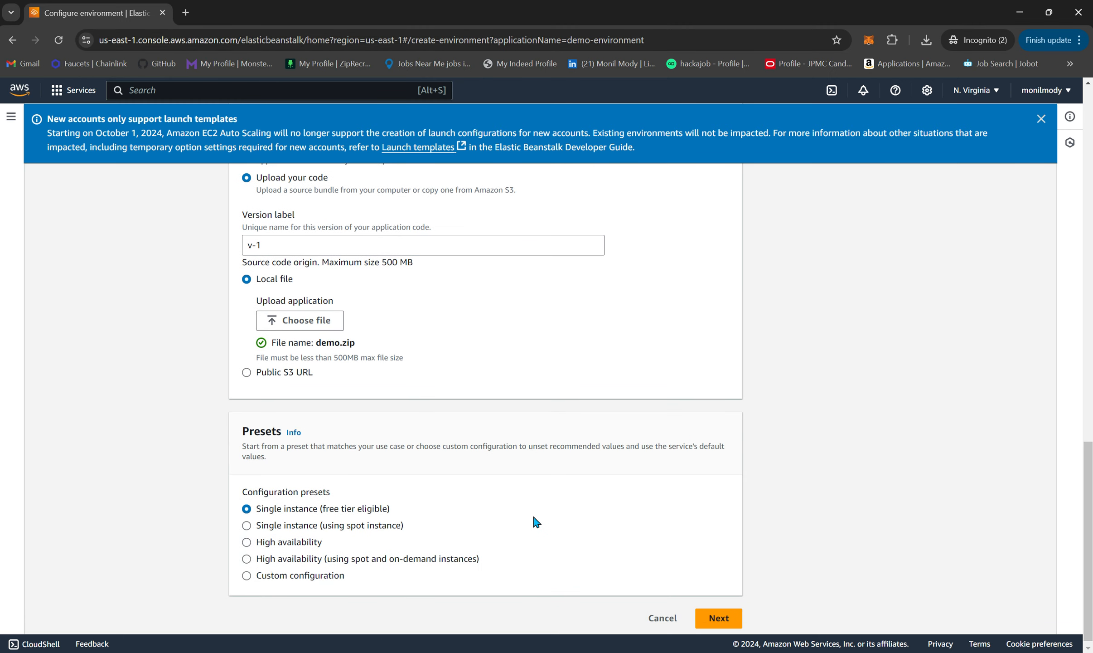
scroll(536, 517, down, 1)
click(728, 613)
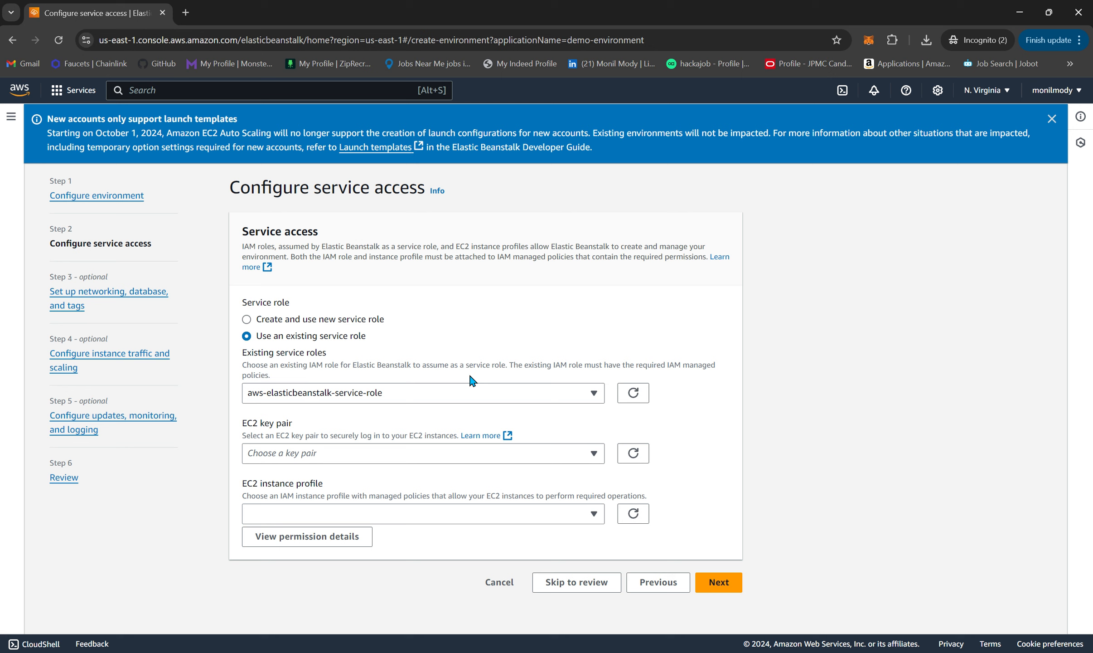
Check which EC2 instance profiles are available and read the field's description.
click(521, 517)
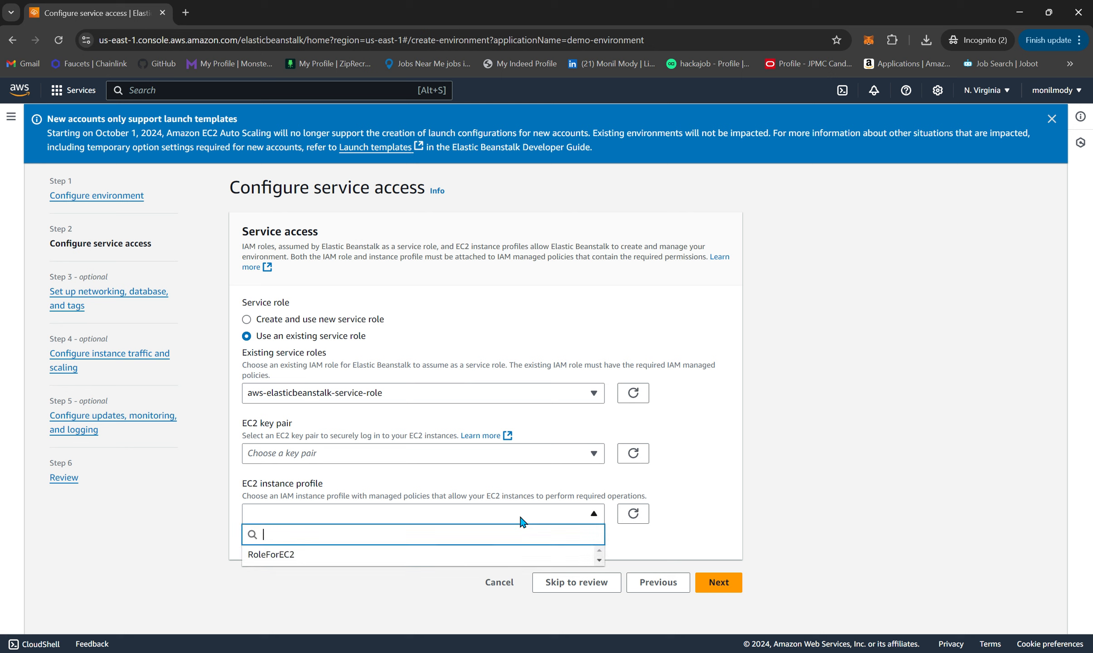
click(735, 521)
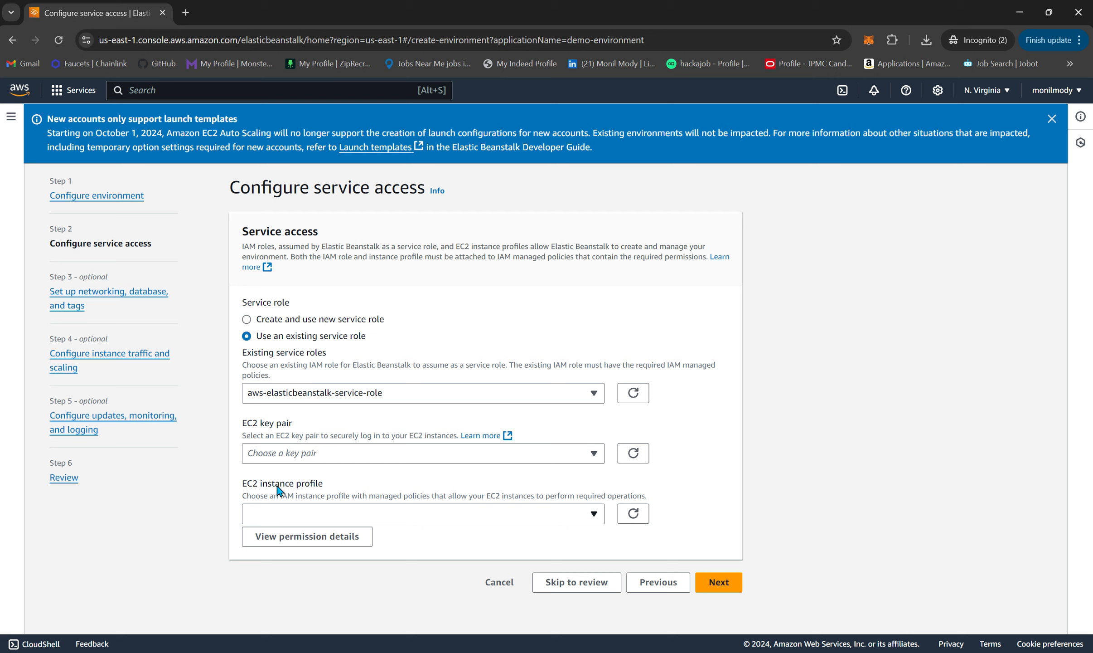
drag(243, 495, 405, 507)
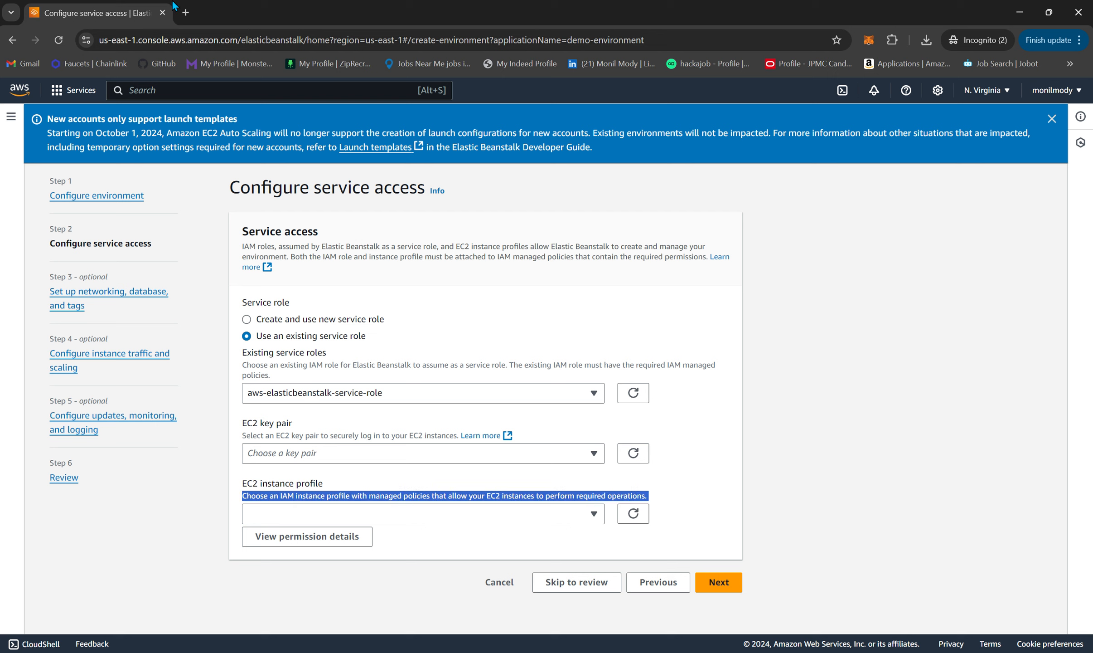
Search the AWS services for iam, open IAM in a separate browser tab and show its roles.
click(183, 93)
text(iam)
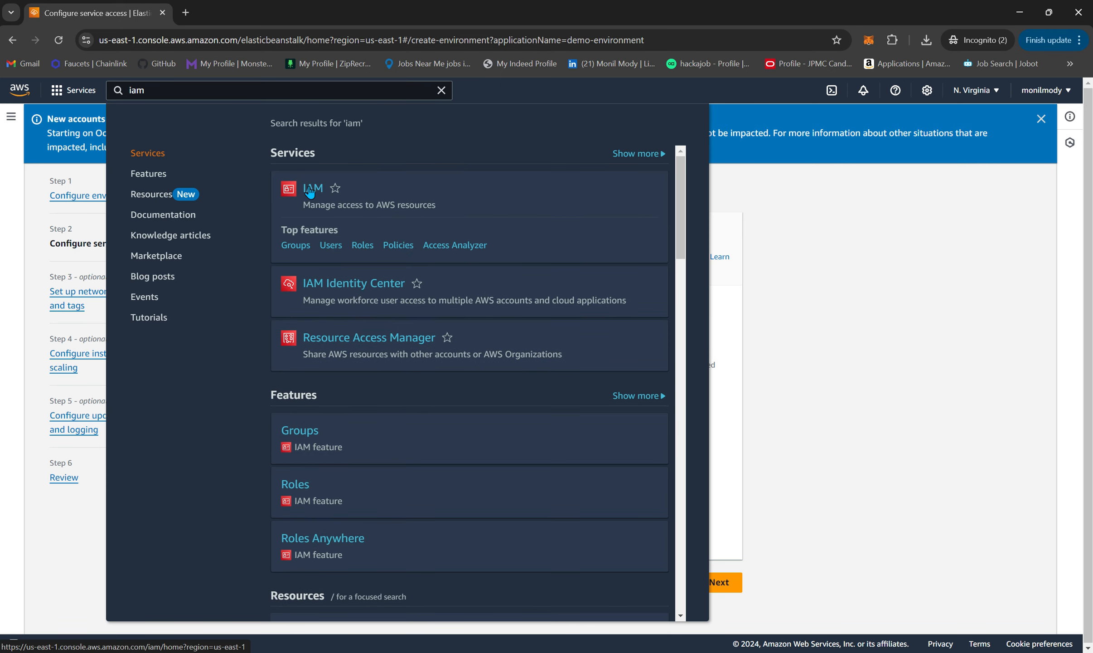
right_click(312, 187)
click(350, 204)
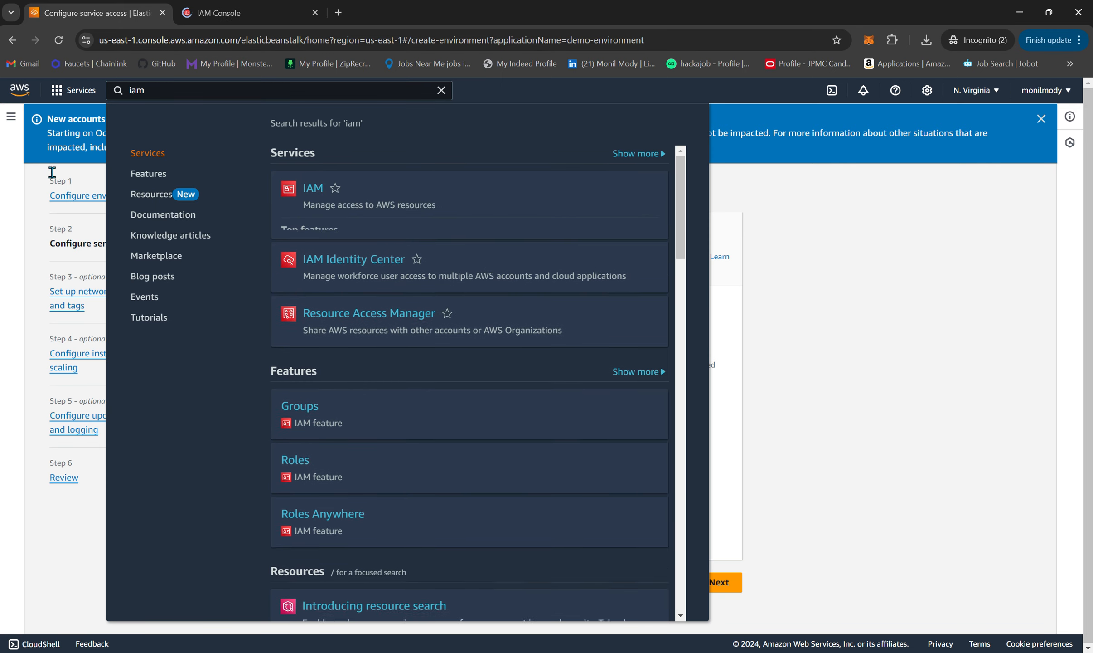
click(243, 6)
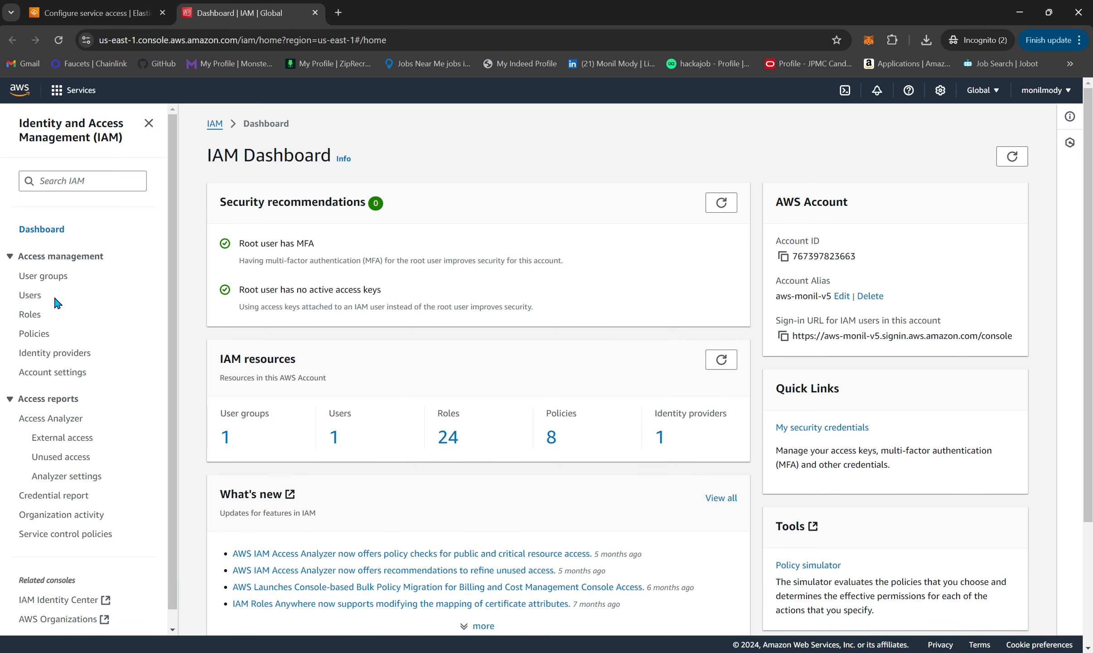
click(31, 316)
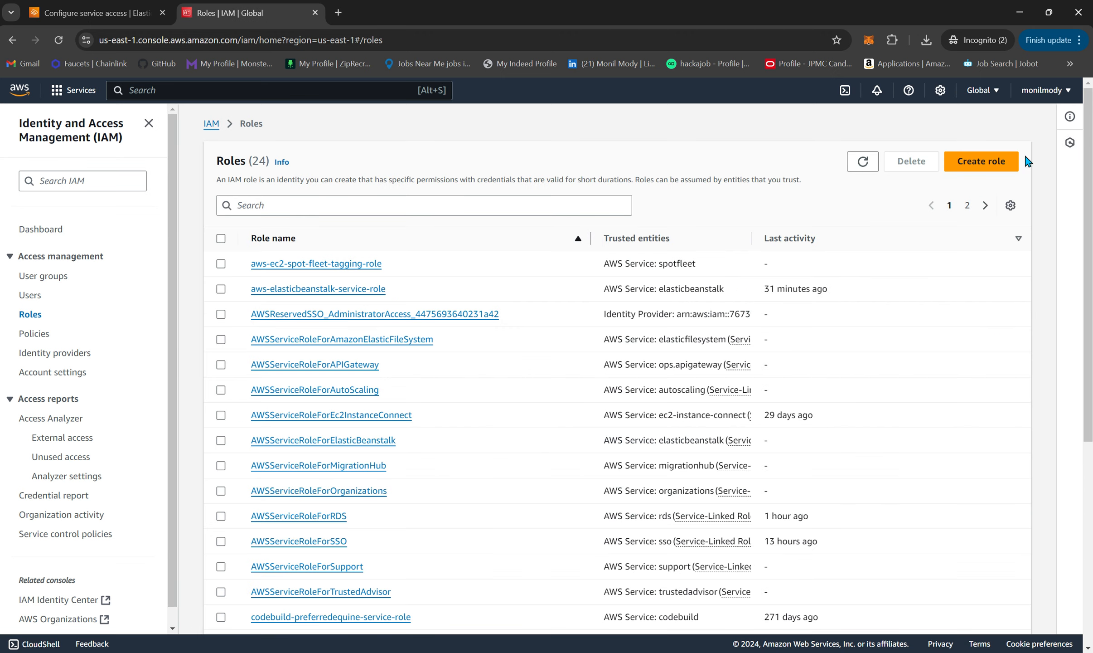
Start a role with AWS service as the trusted entity and EC2 as the use case, and continue to its permissions.
click(981, 161)
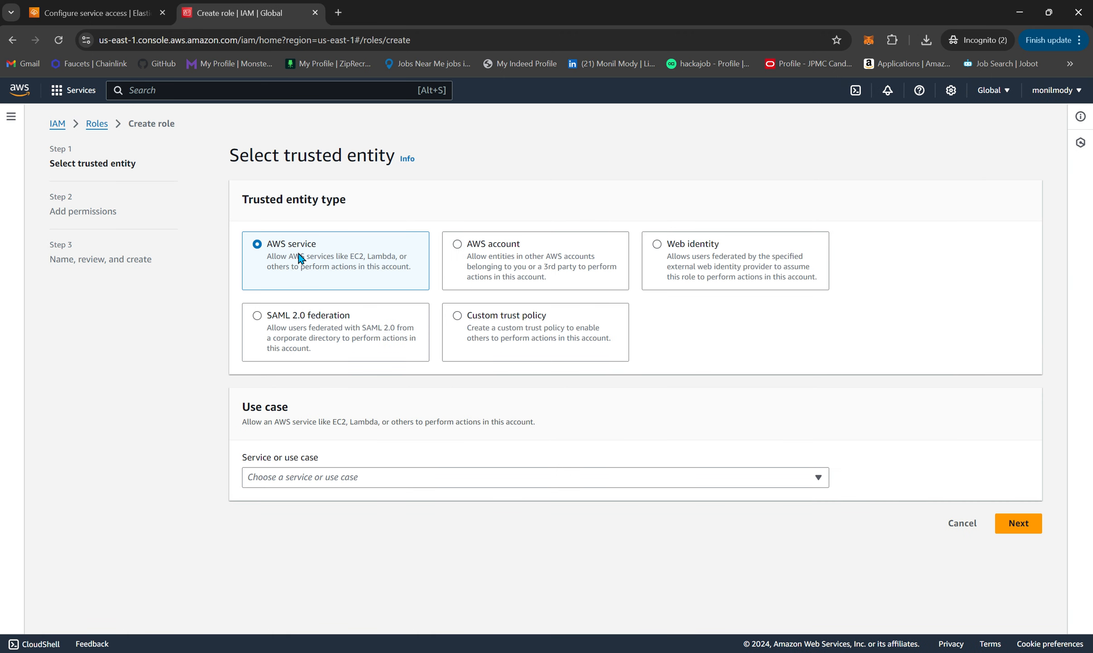
click(634, 477)
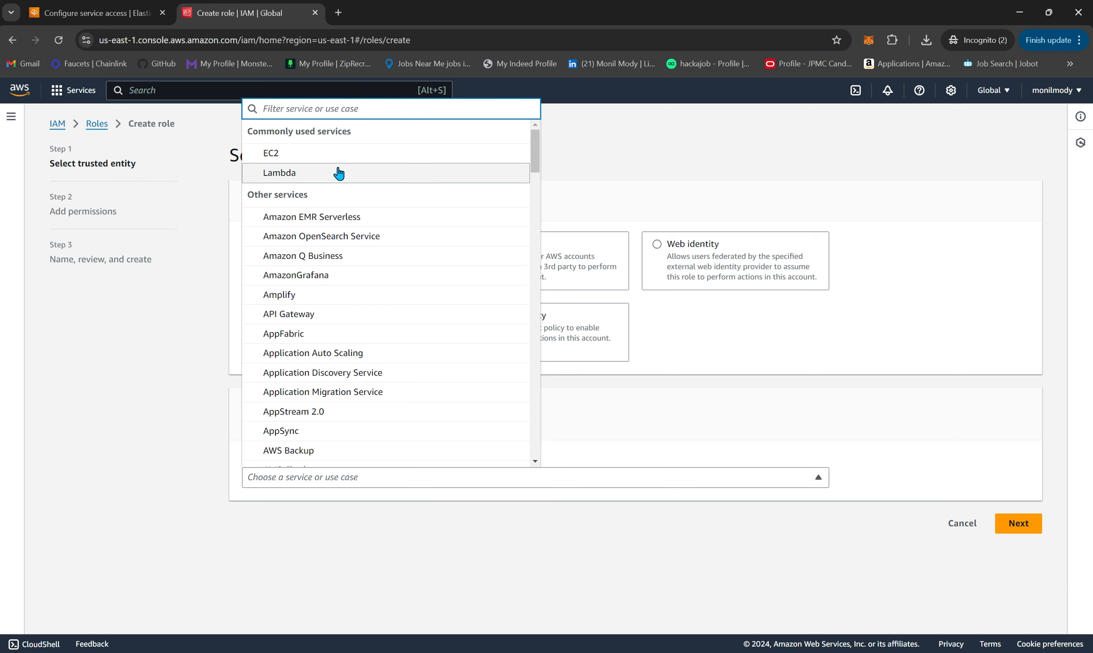
click(338, 153)
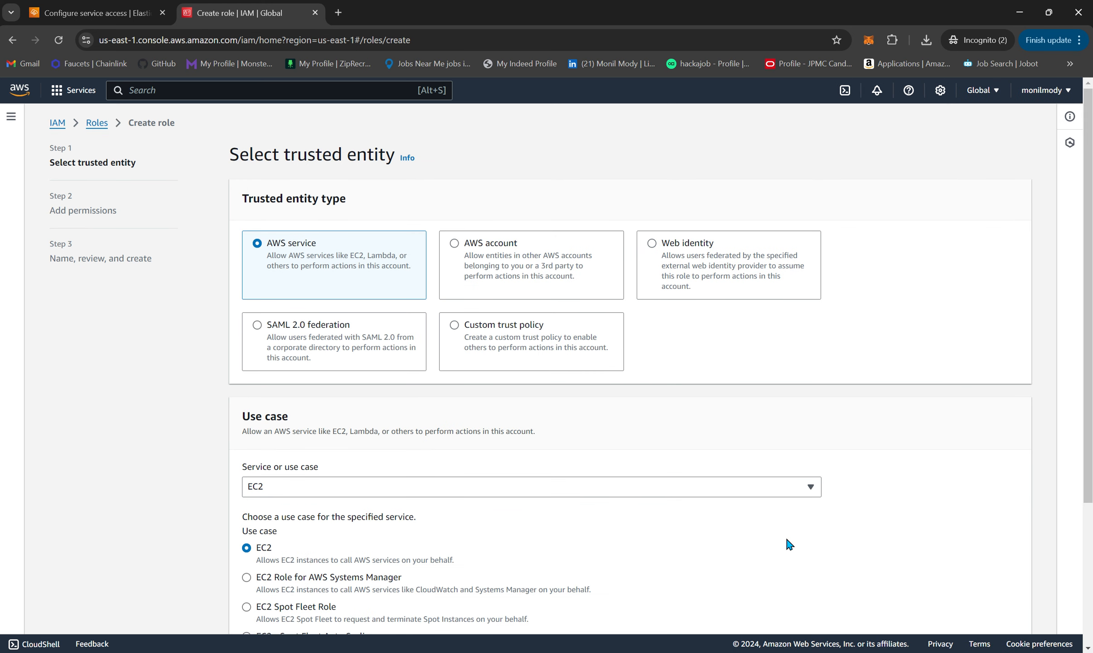
scroll(791, 544, down, 3)
click(996, 616)
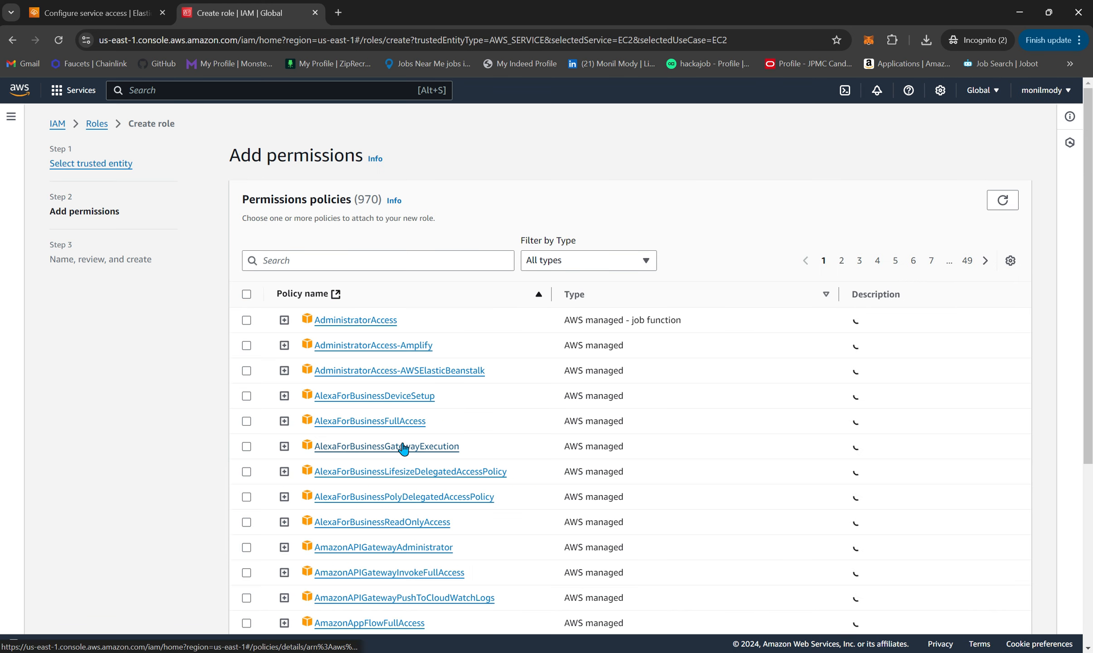
Filter the policies by elasticbeanstalk, attach AWSElasticBeanstalkWorkerTier, AWSElasticBeanstalkWebTier and AWSElasticBeanstalkMulticontainerDocker, and continue to the role review.
click(352, 262)
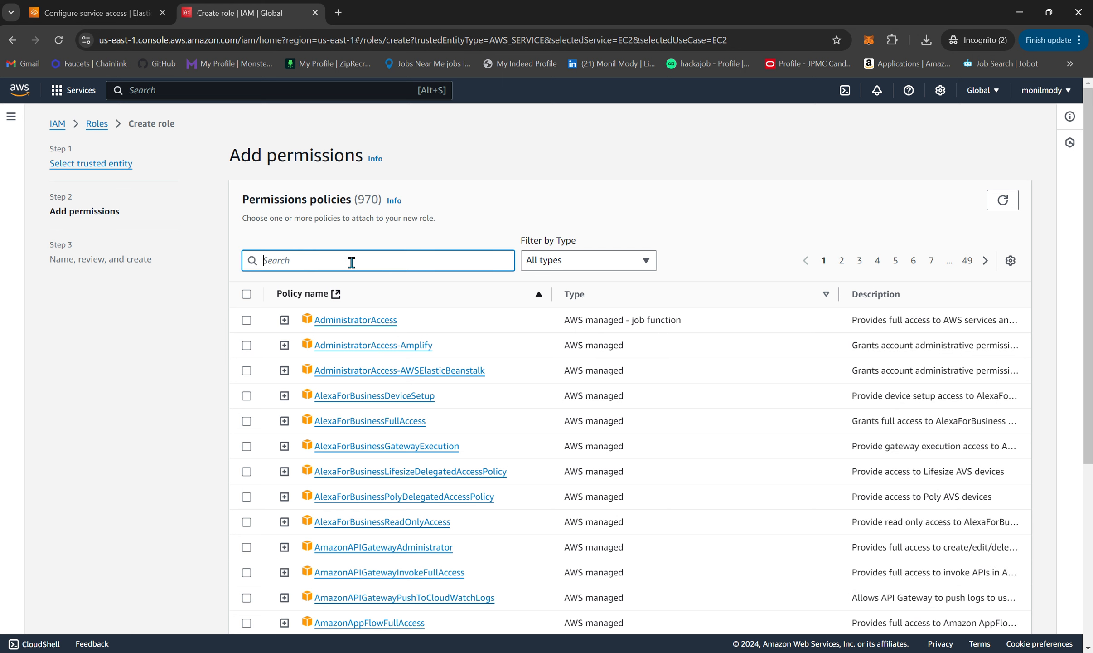
text(ela)
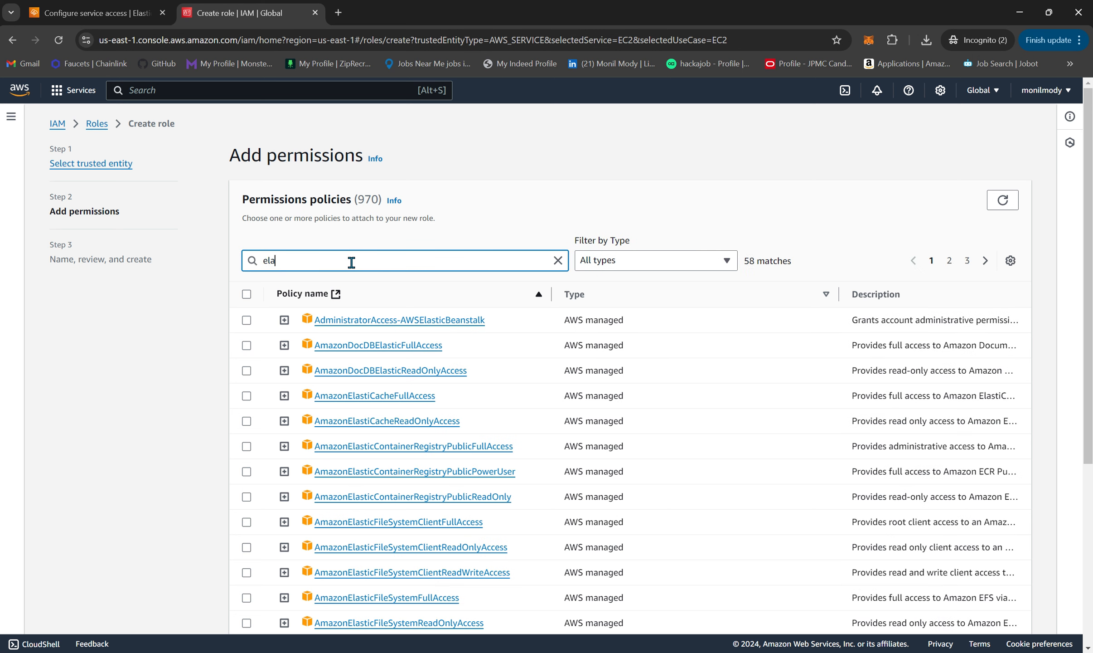
text(sticbea)
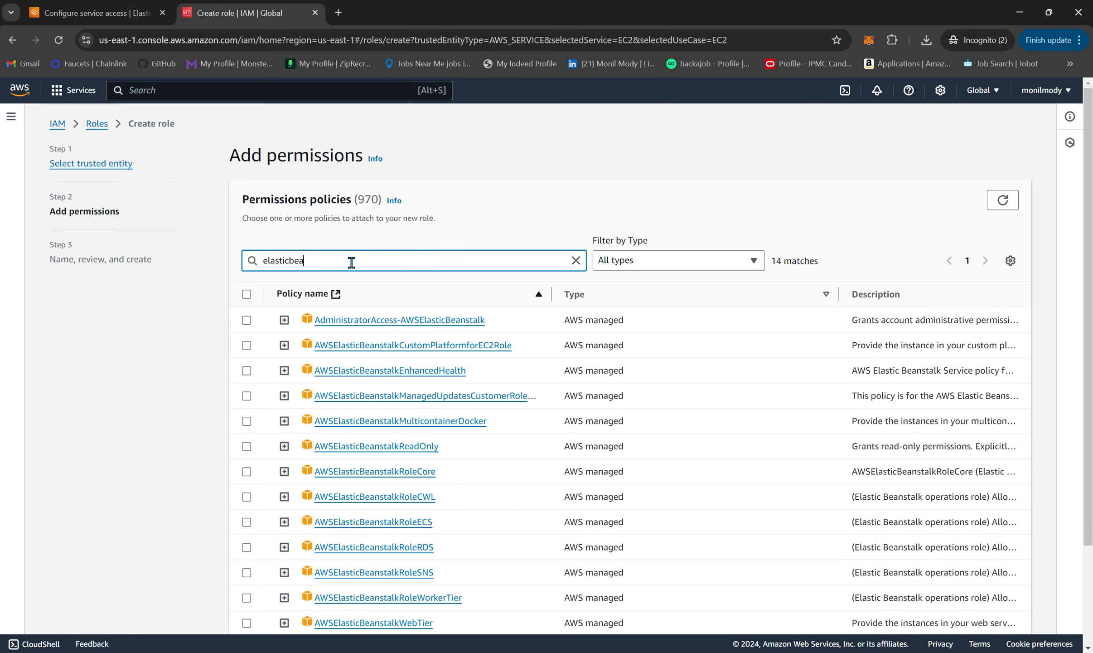
text(nstalk)
scroll(459, 418, down, 3)
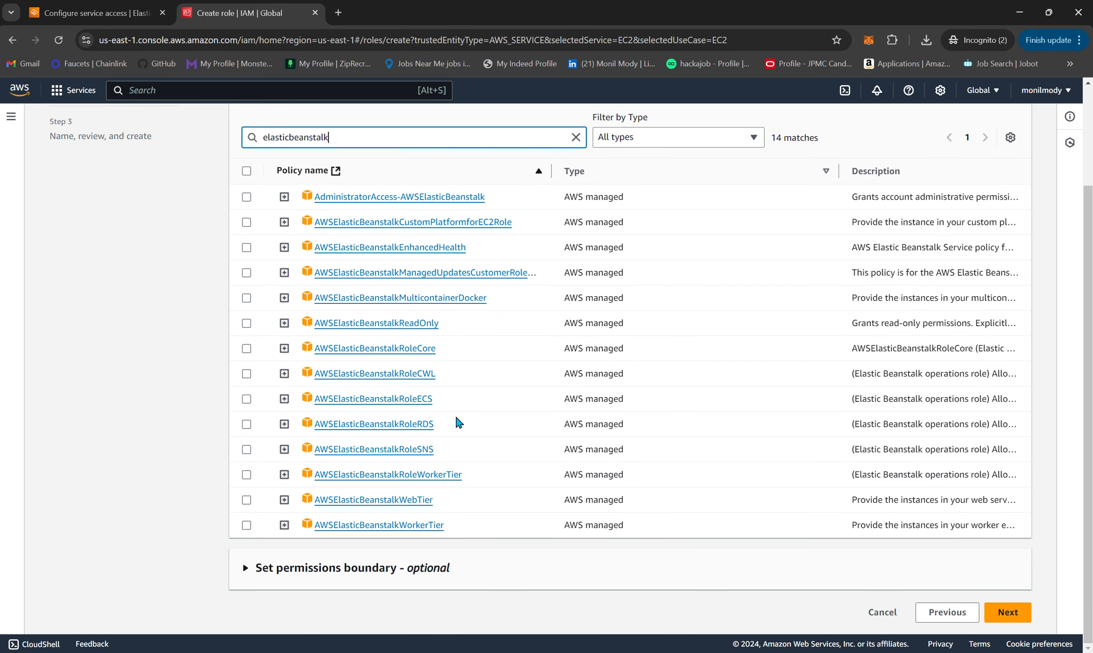
click(246, 526)
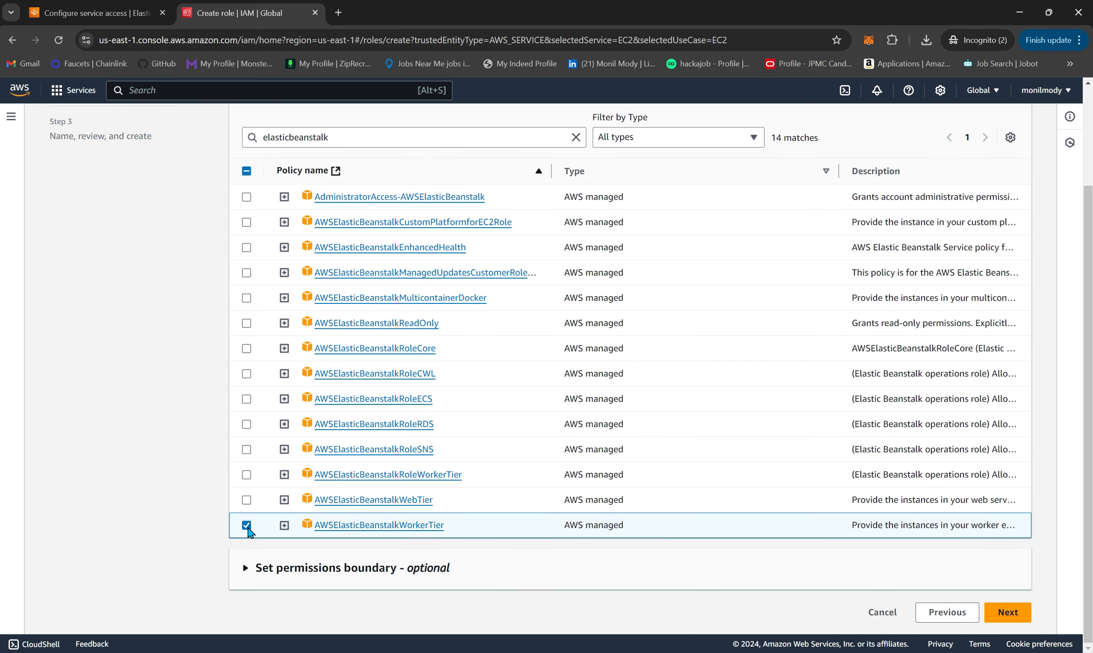
click(247, 500)
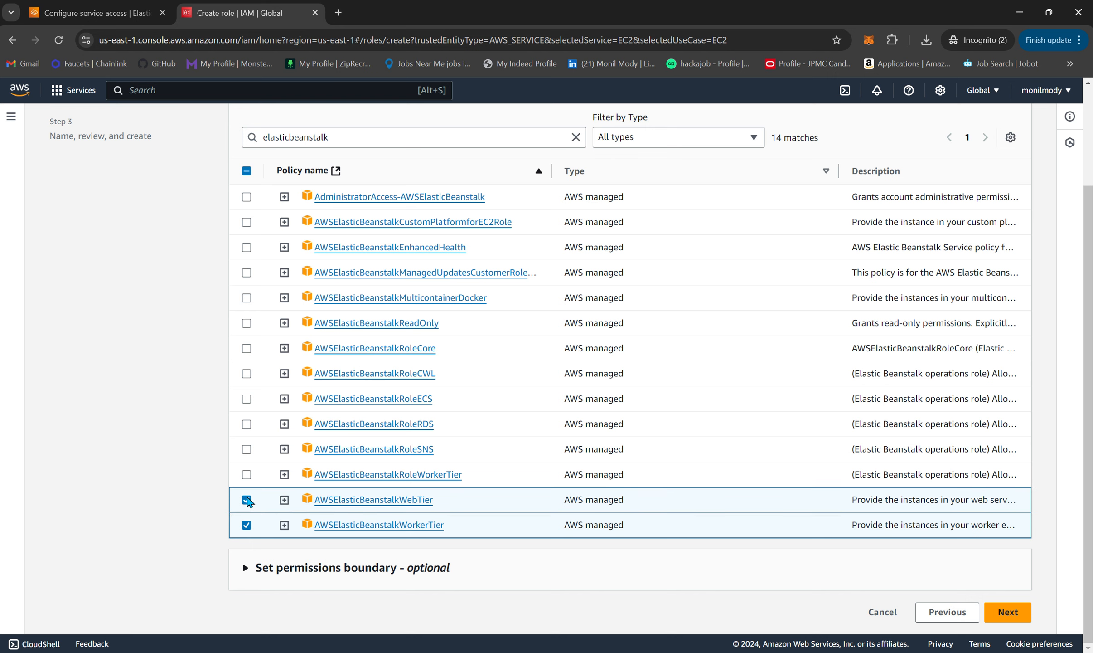
scroll(248, 501, up, 2)
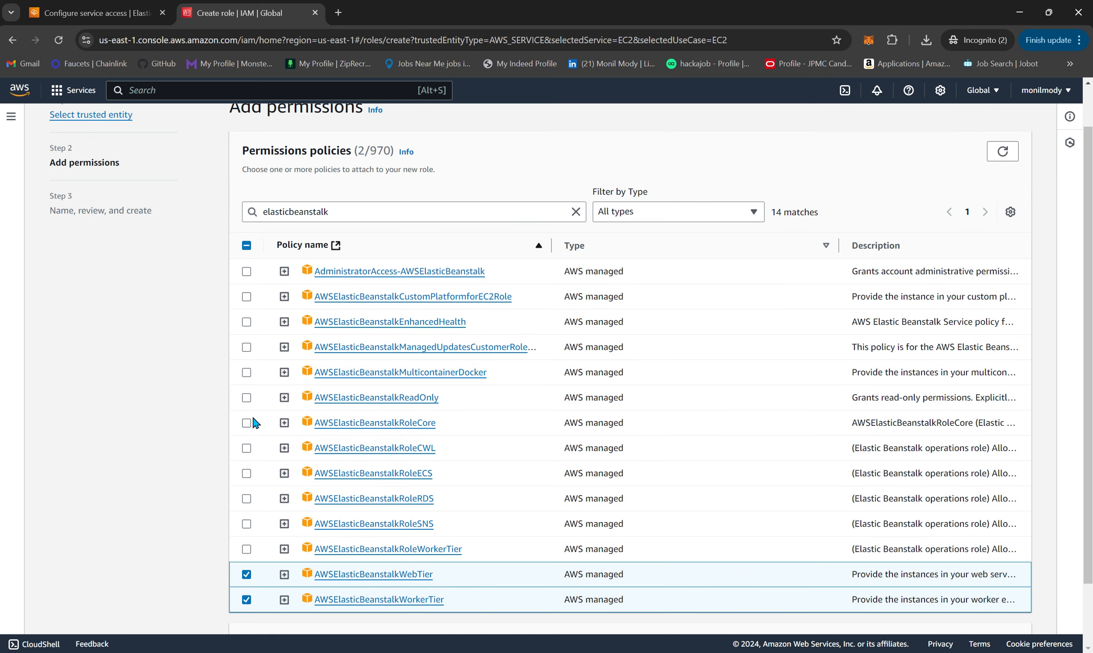
click(248, 373)
scroll(435, 444, down, 2)
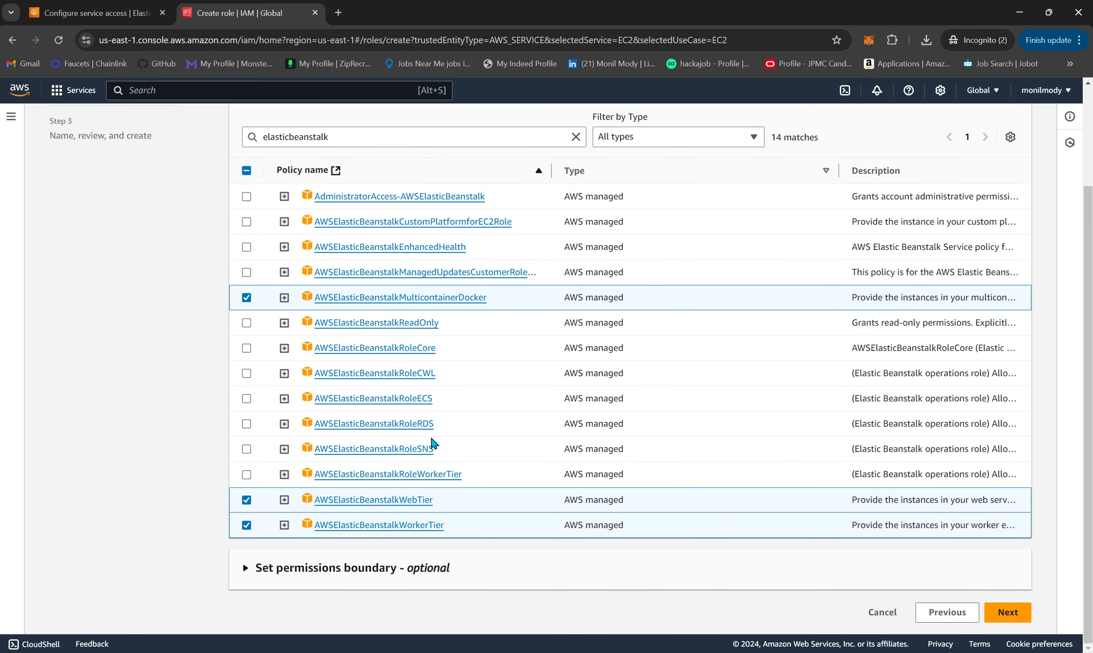
click(1008, 612)
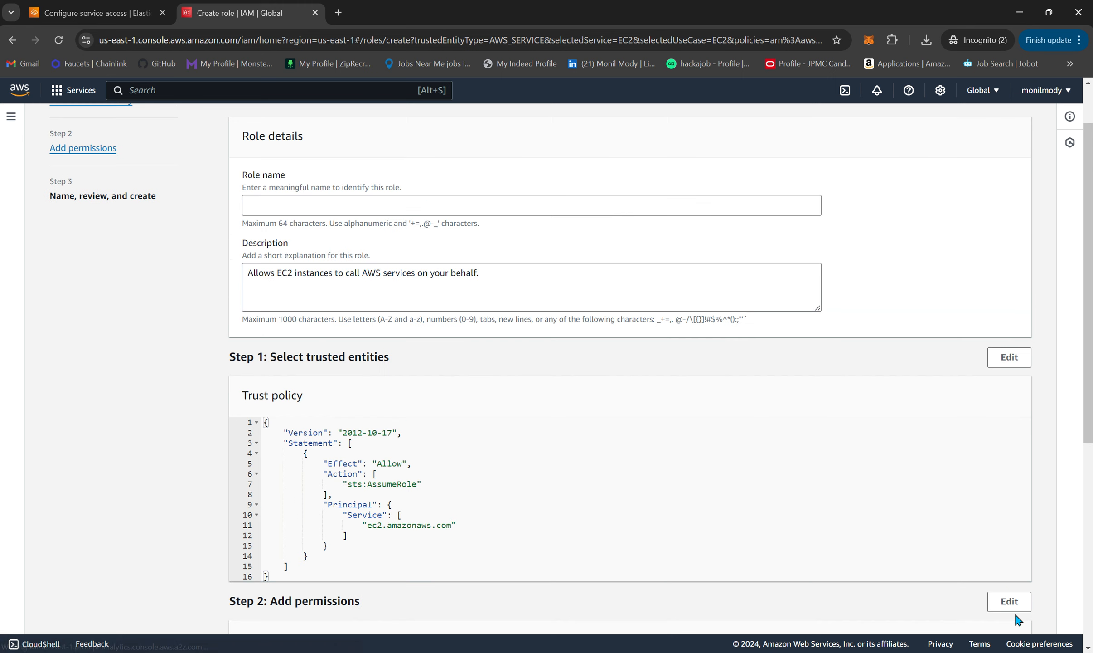
Review the role's trust policy and permissions summary, and try to create the role without entering a role name.
scroll(692, 513, down, 5)
scroll(692, 512, down, 2)
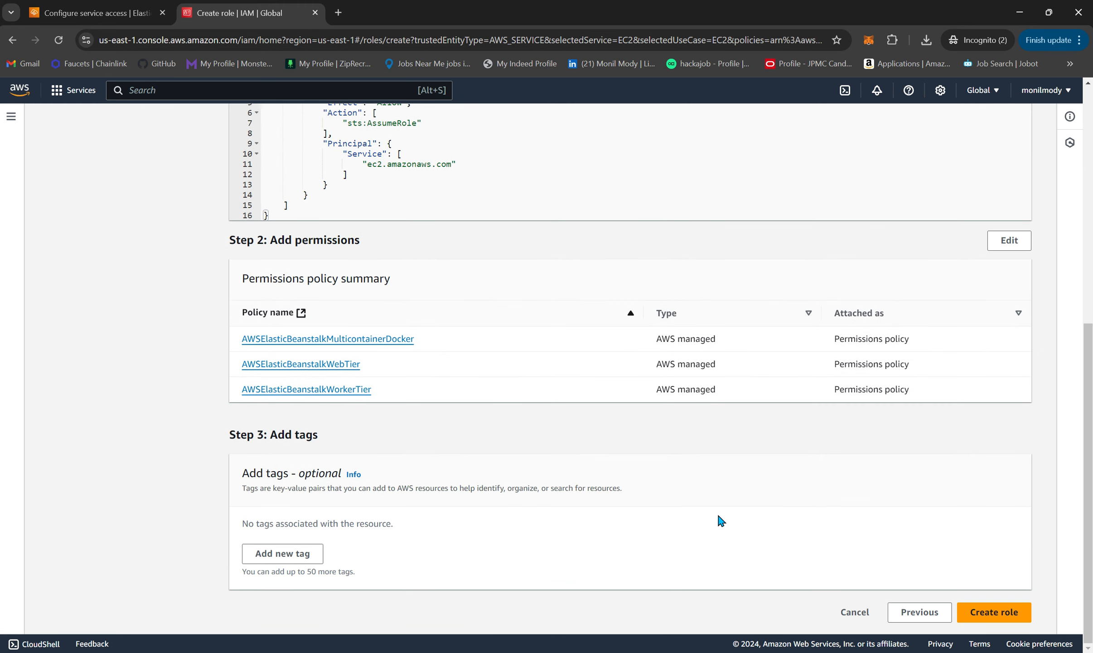
click(1010, 620)
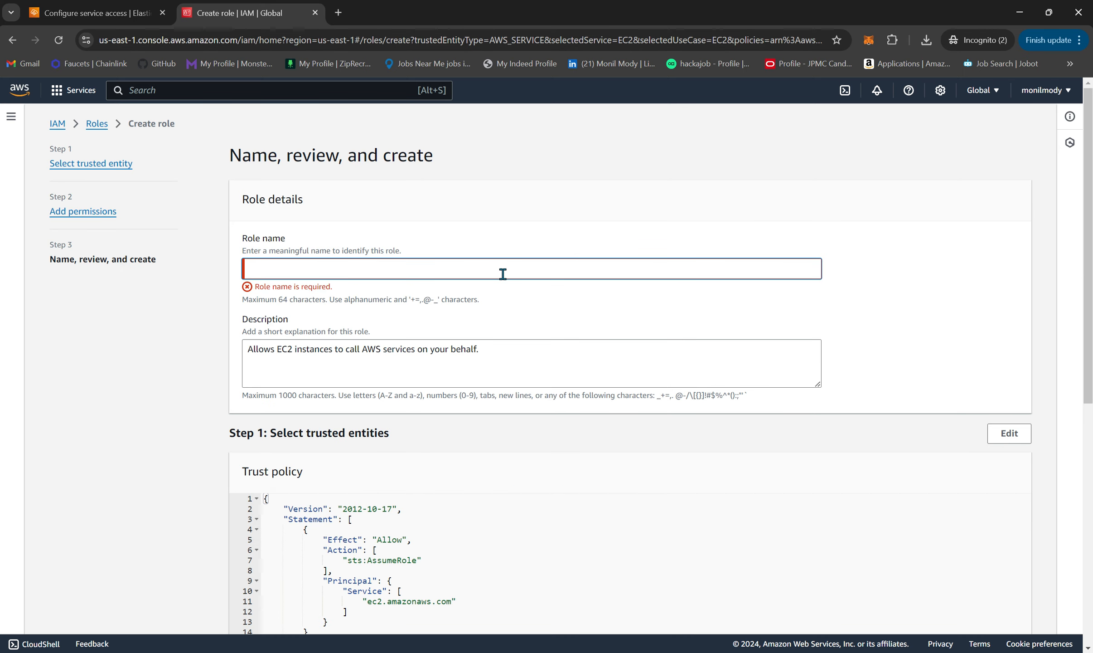
Name the role aws-elasticbeanstalk-ec2-role and create it.
text(aws-elastic)
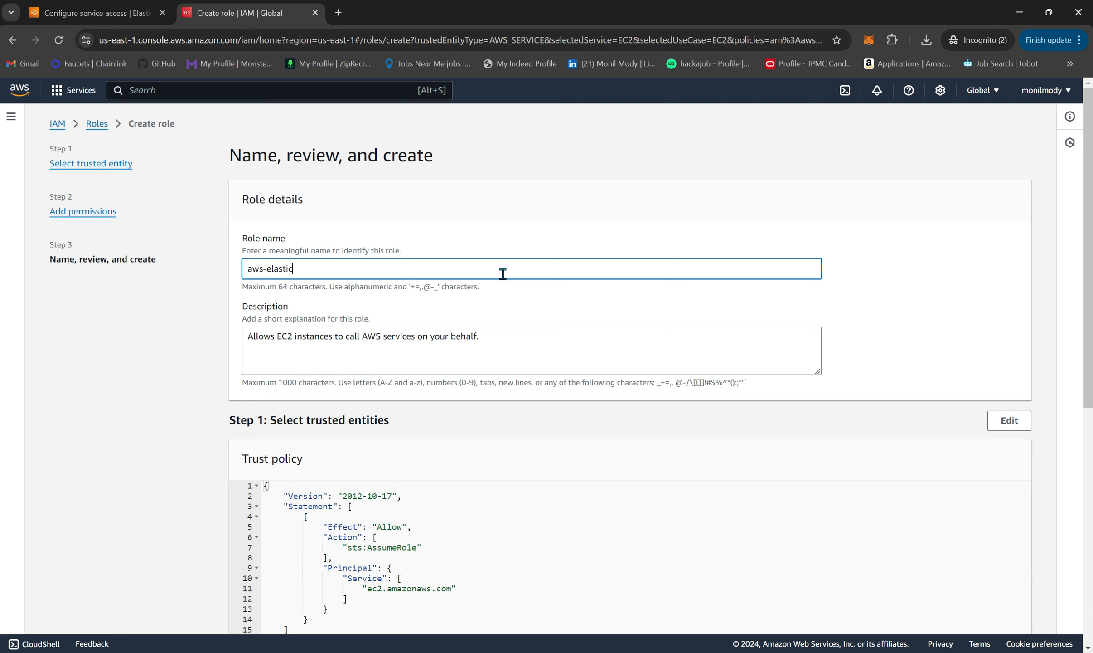
text(beanstalk-ec2-role)
scroll(503, 273, down, 6)
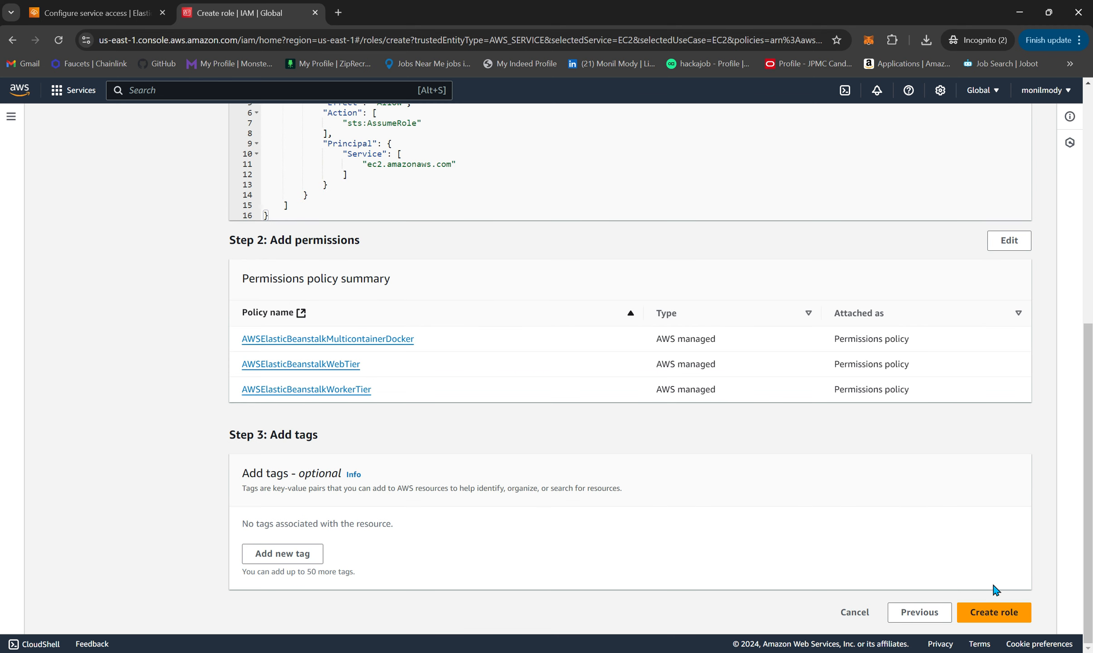
click(994, 613)
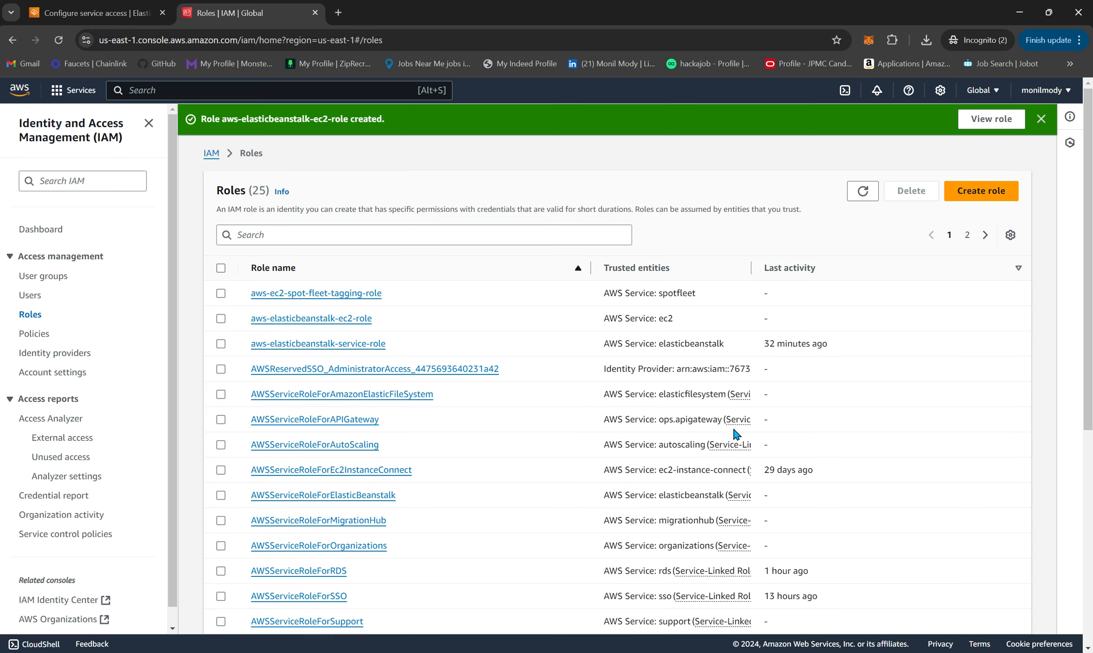
Find aws-elasticbeanstalk-ec2-role in the roles list, open it, and check its summary and attached permissions policies.
scroll(736, 434, down, 5)
scroll(308, 393, up, 3)
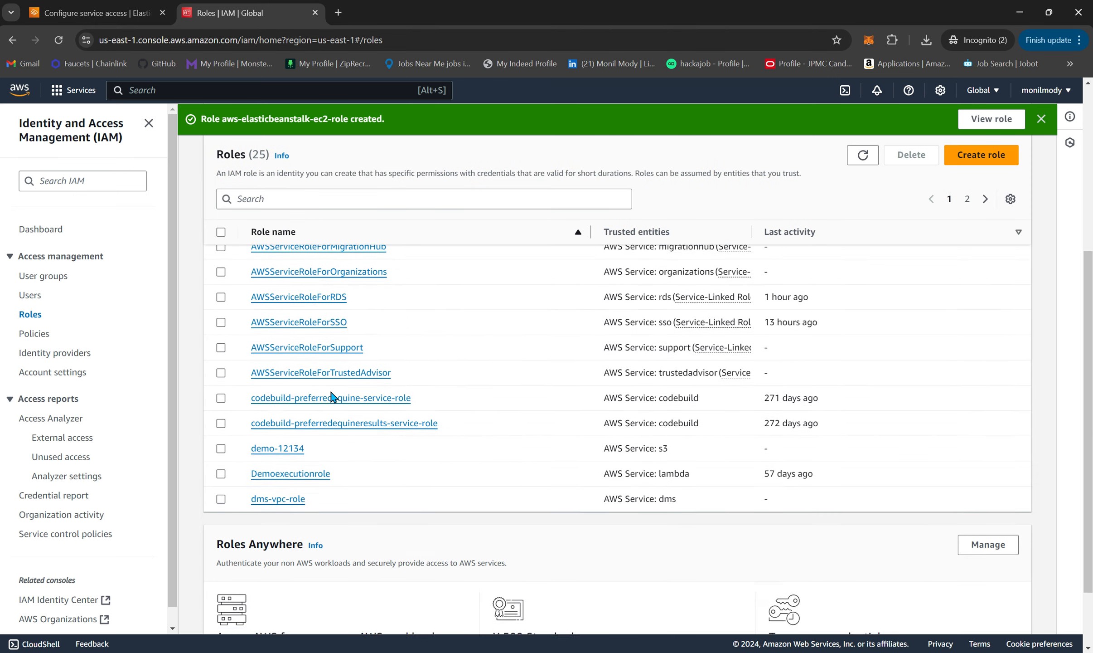
scroll(332, 396, up, 5)
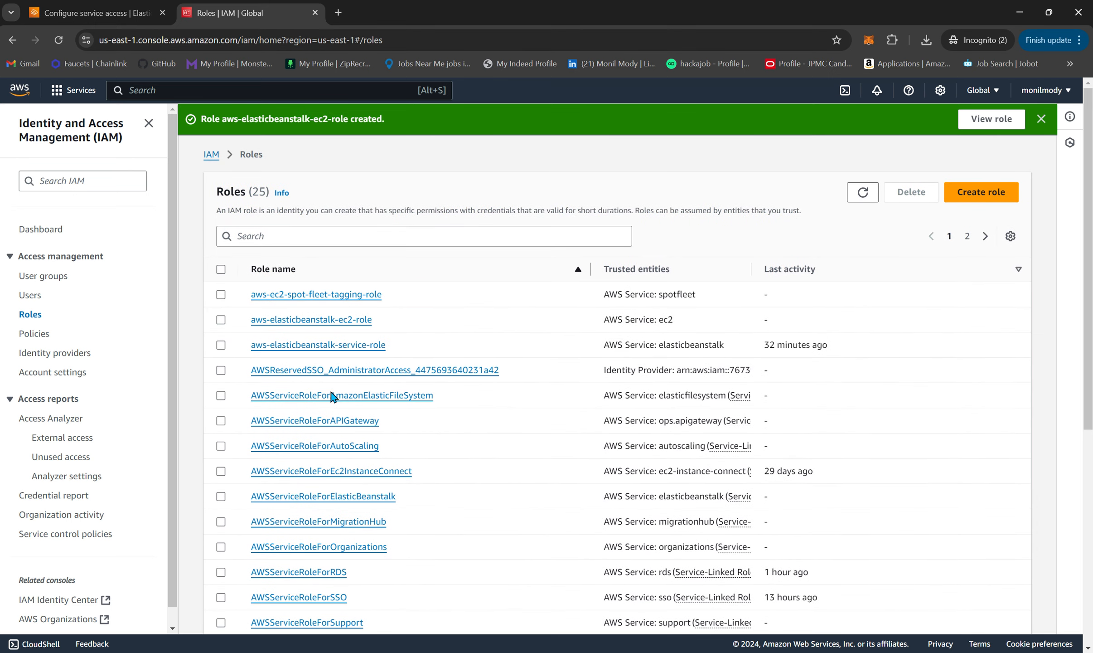
click(319, 320)
scroll(583, 418, down, 3)
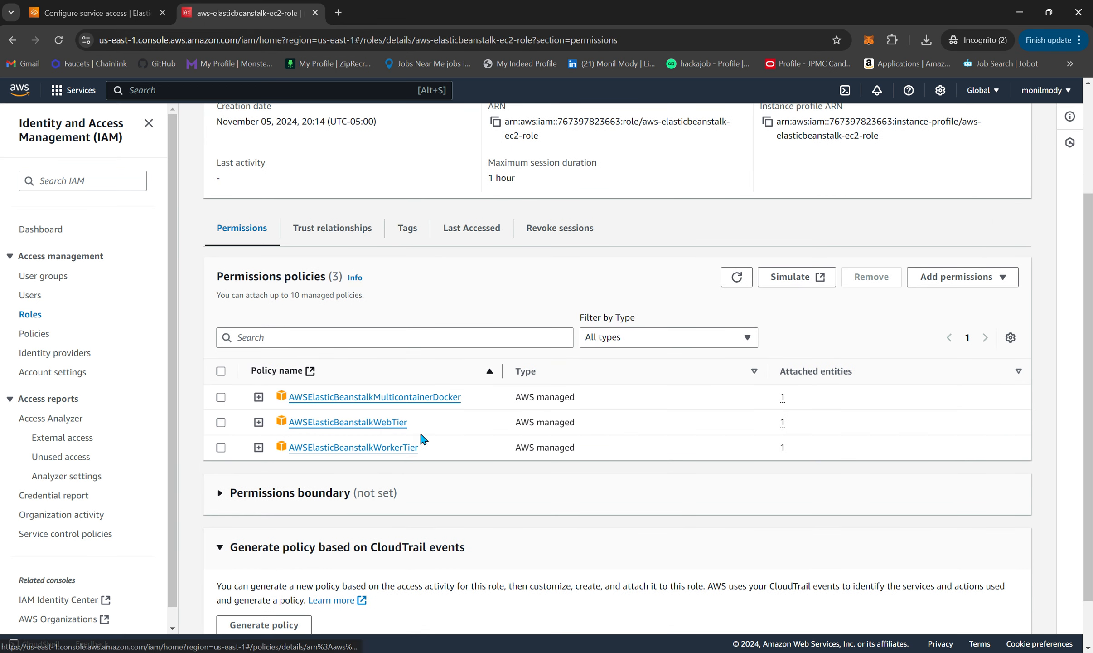
scroll(566, 460, up, 2)
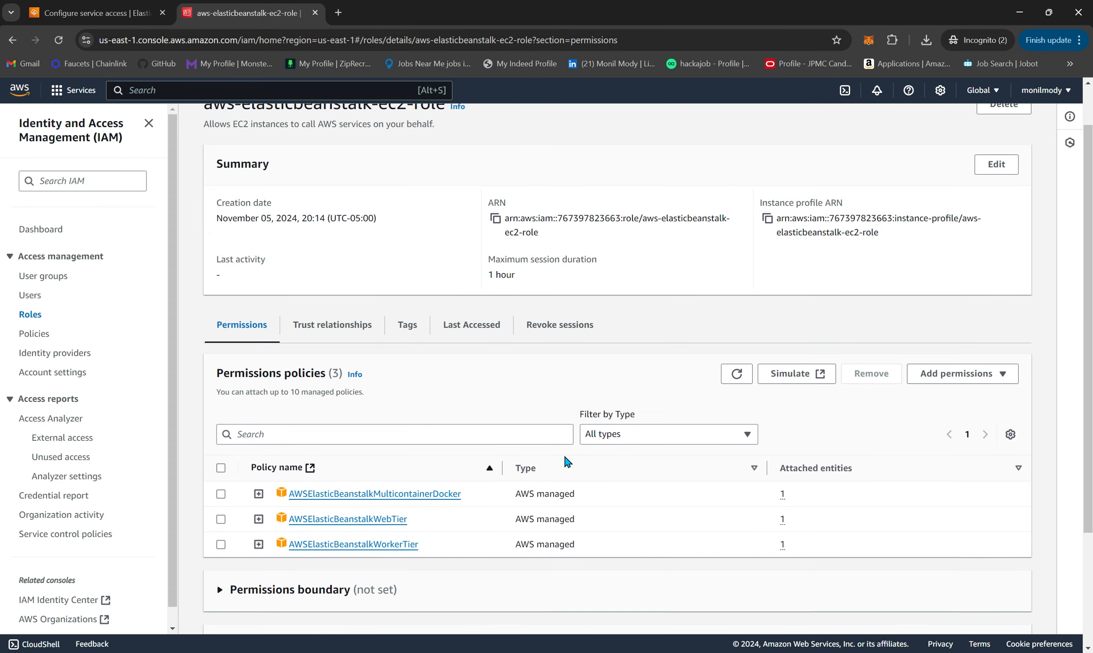
Return to the Elastic Beanstalk service access configuration, refresh the available EC2 instance profiles, and continue to networking, database and tags.
click(90, 13)
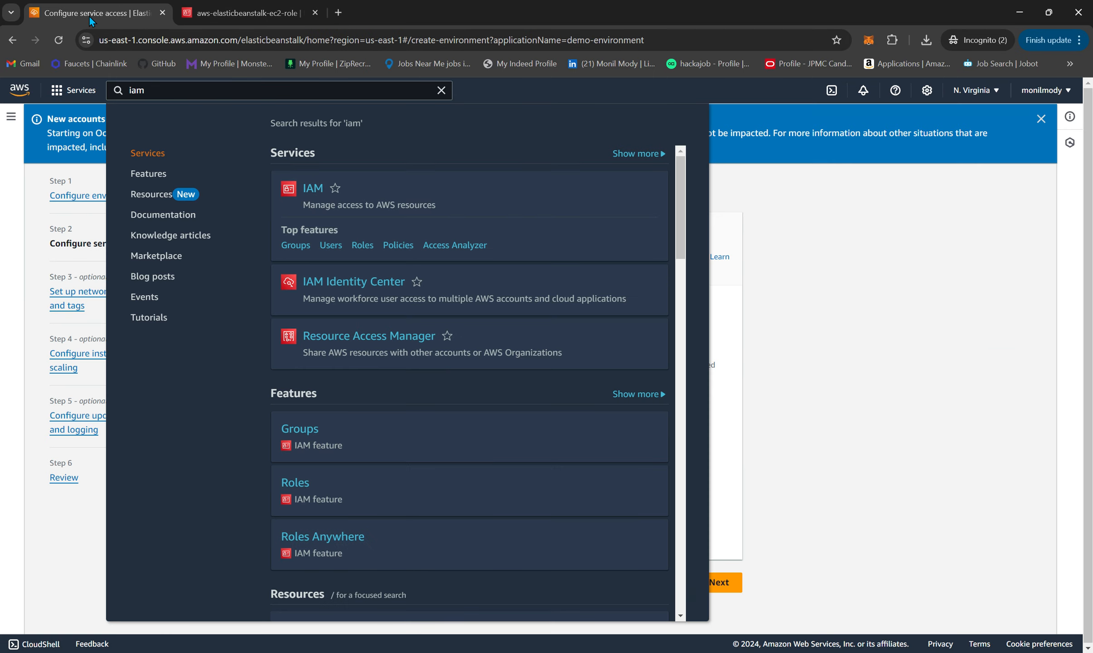
click(895, 363)
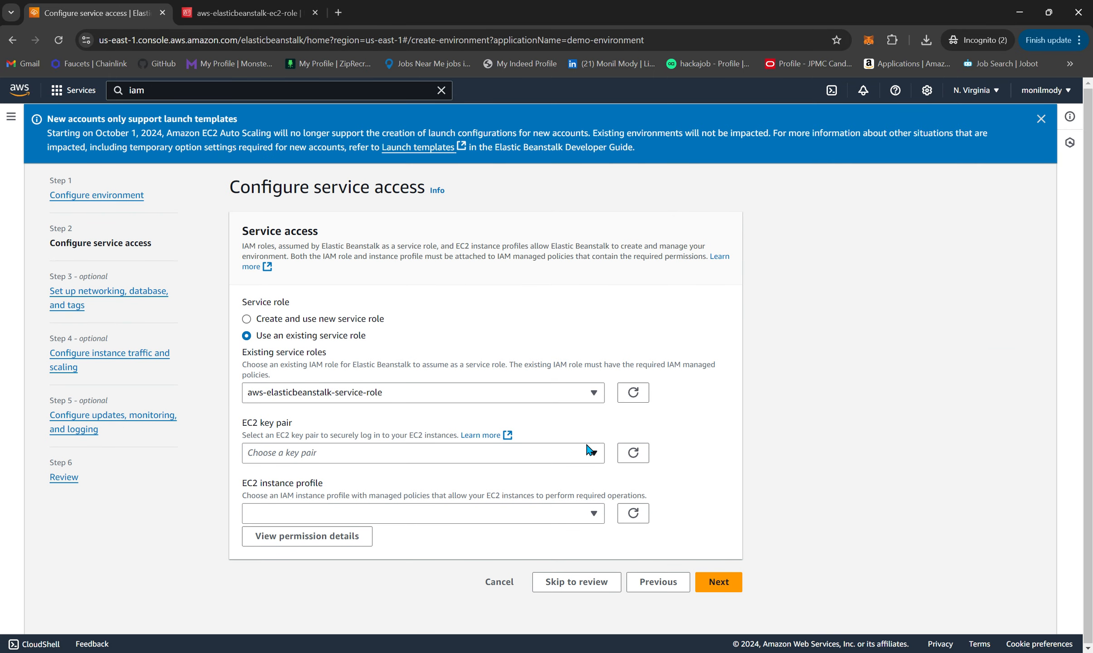
click(637, 522)
click(727, 587)
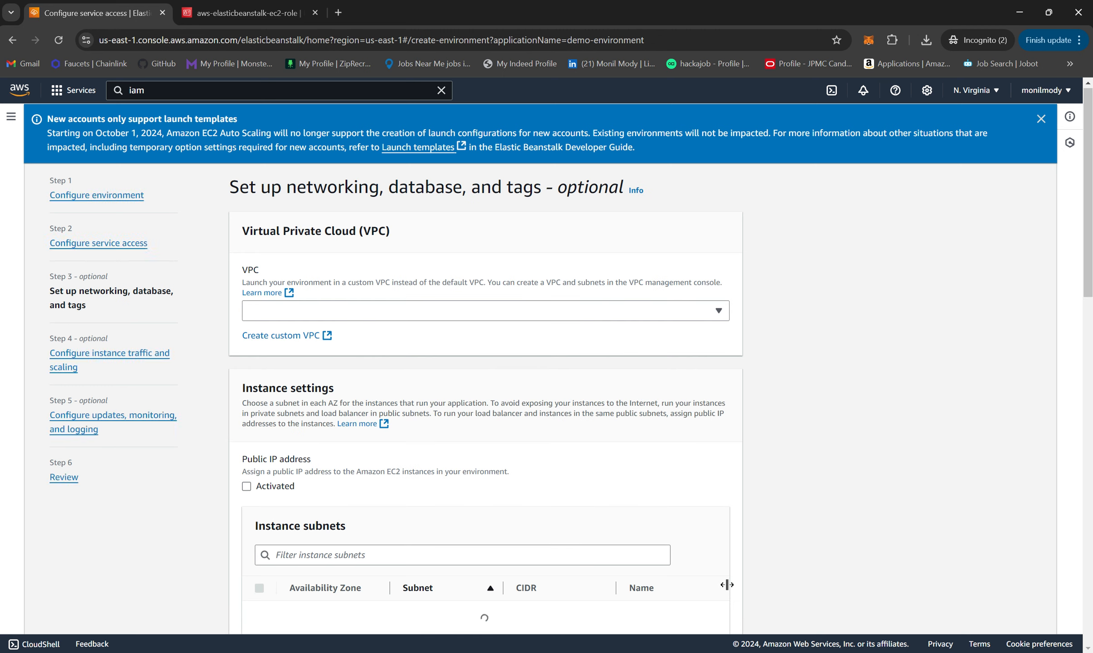
Leave the VPC unselected and the networking, database and tag settings at their defaults, and continue to instance traffic and scaling.
click(545, 312)
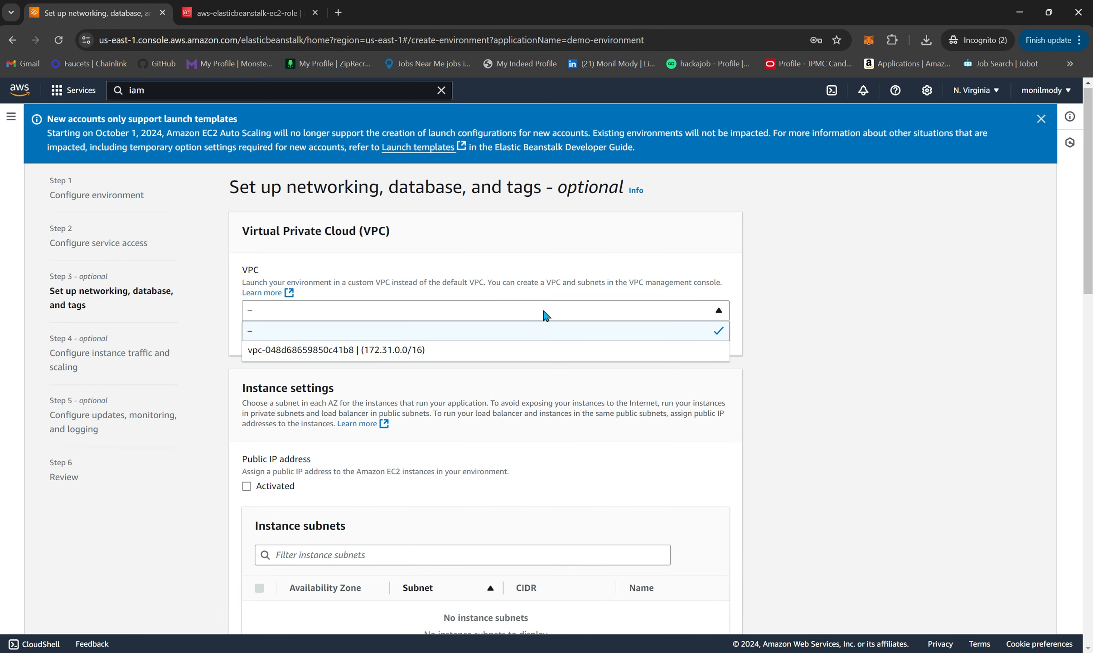
click(776, 362)
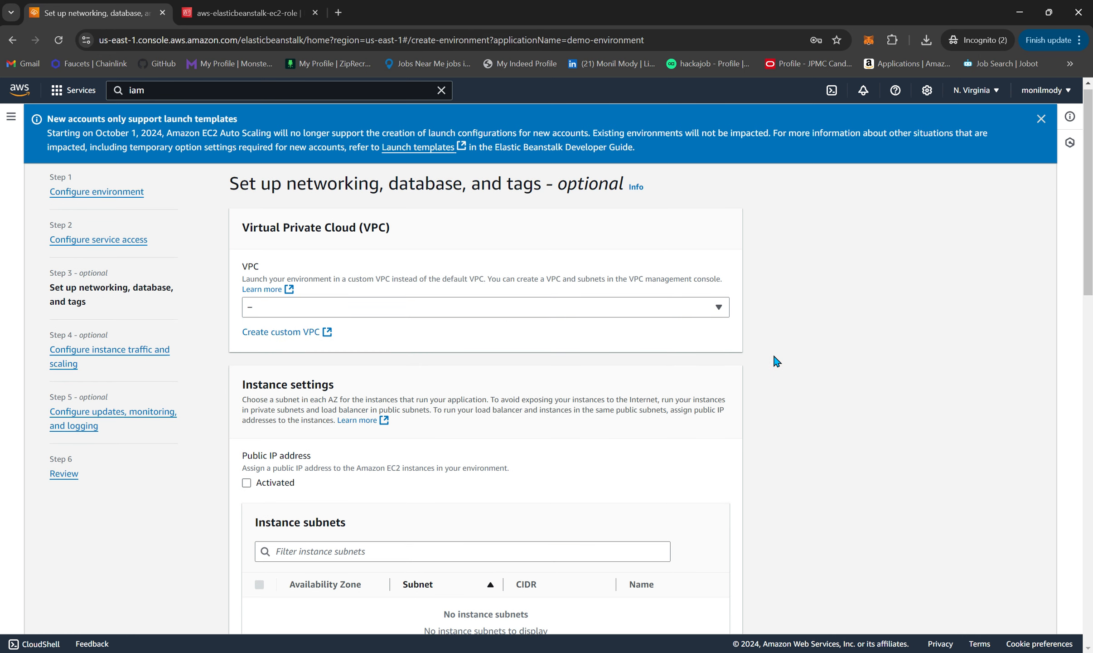
scroll(777, 361, down, 2)
scroll(776, 361, down, 2)
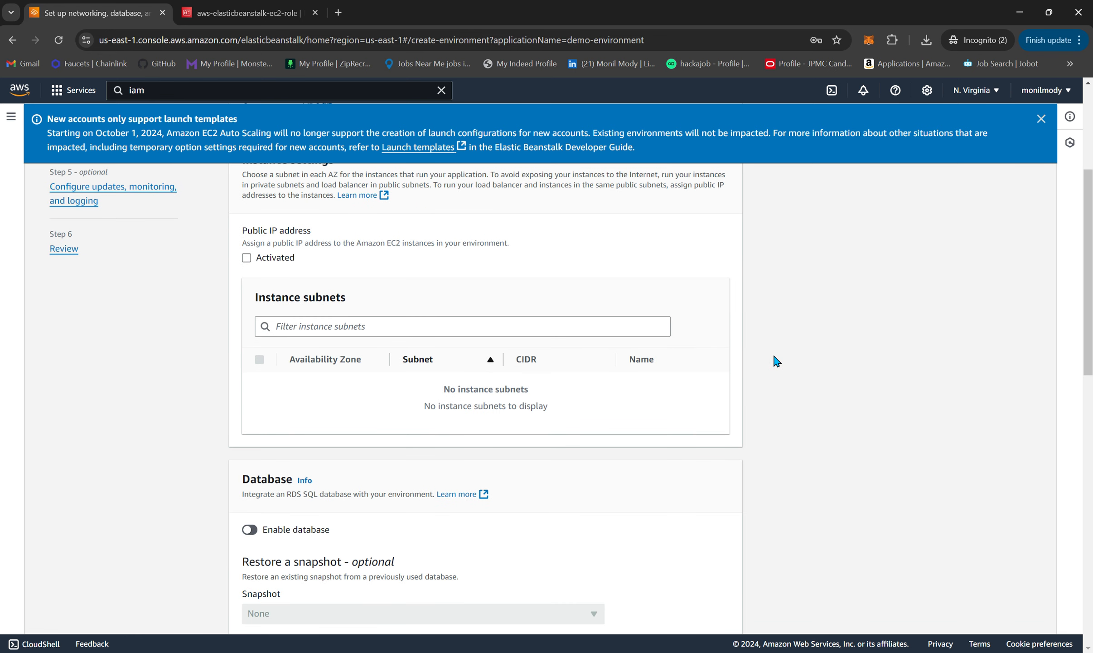
scroll(776, 361, down, 2)
scroll(777, 362, down, 2)
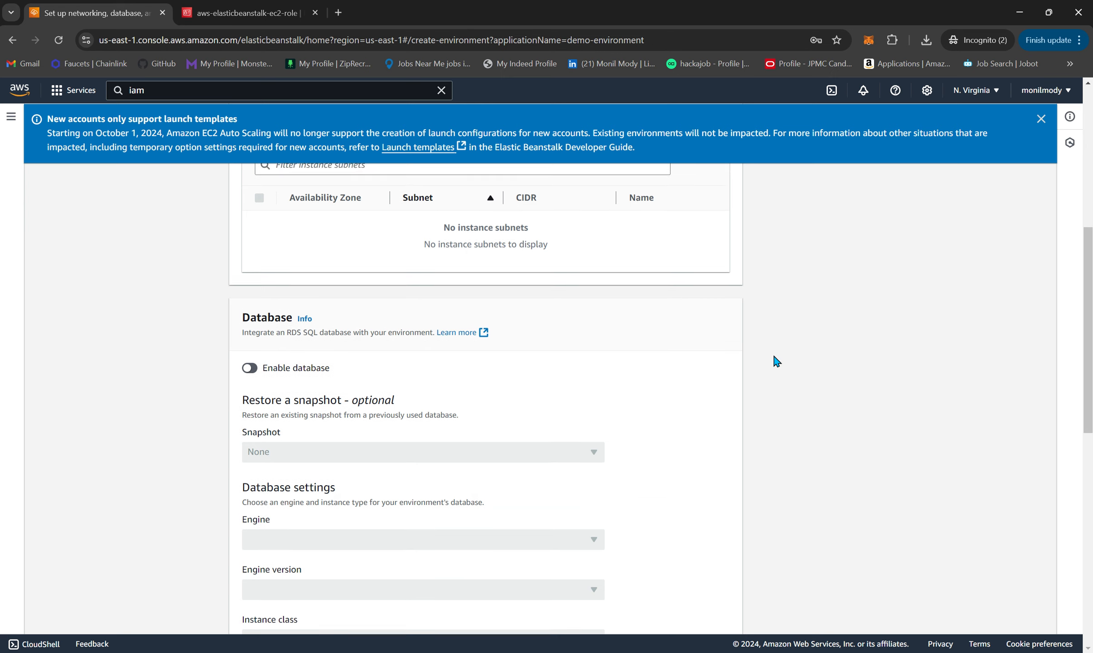
scroll(776, 361, down, 2)
scroll(777, 361, down, 7)
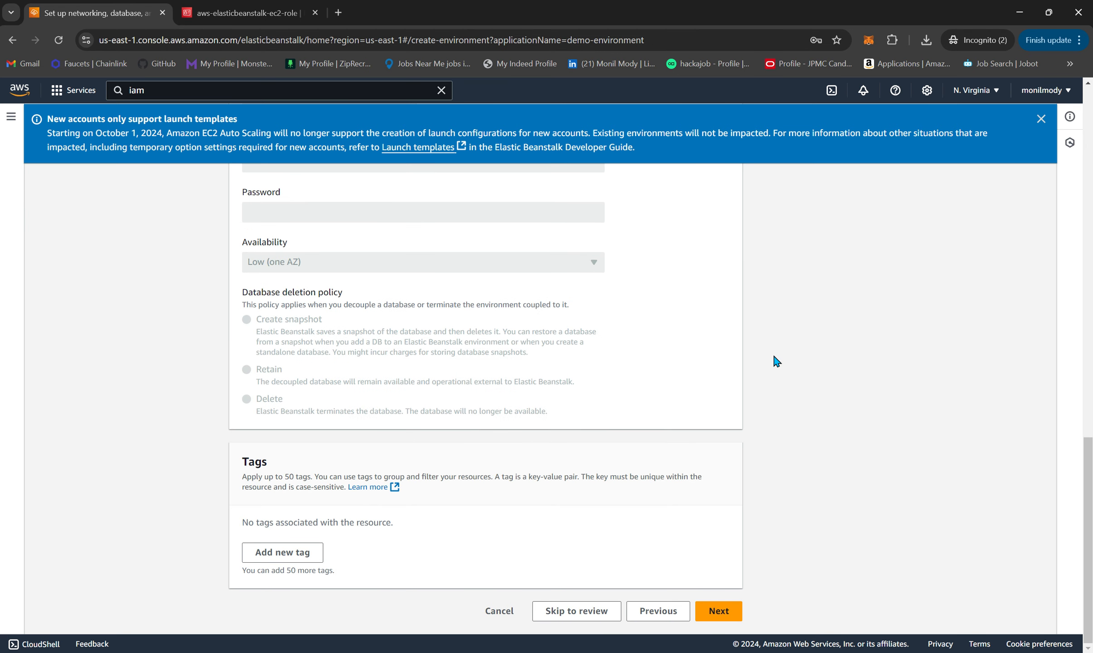
click(735, 613)
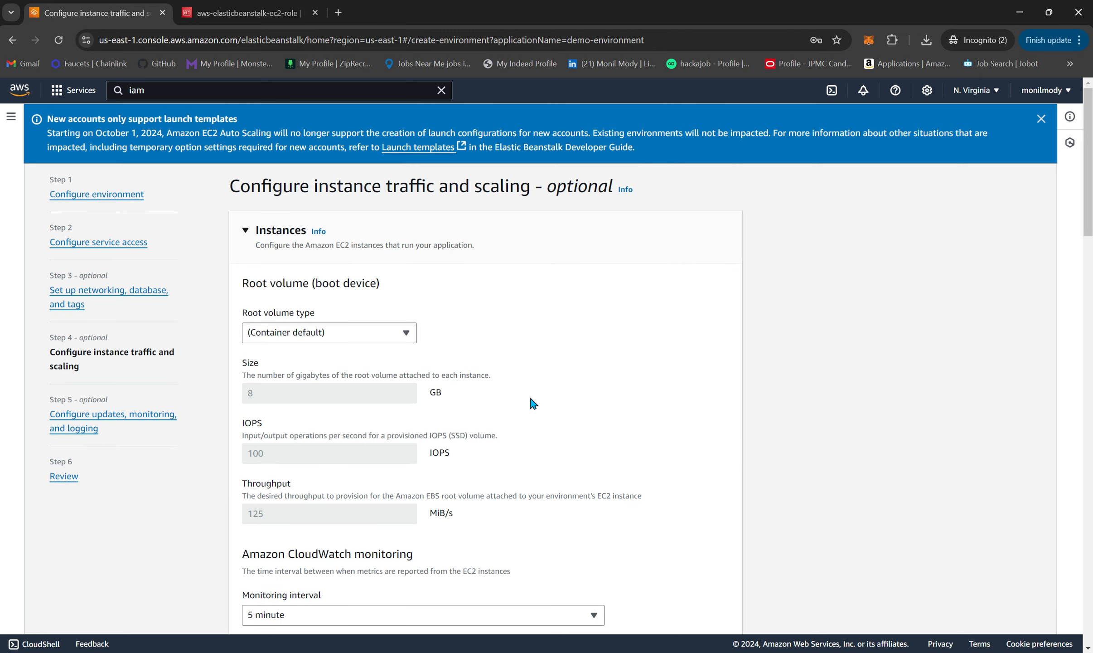
Set the instances' root volume type to General Purpose 3(SSD).
scroll(533, 403, down, 2)
click(354, 258)
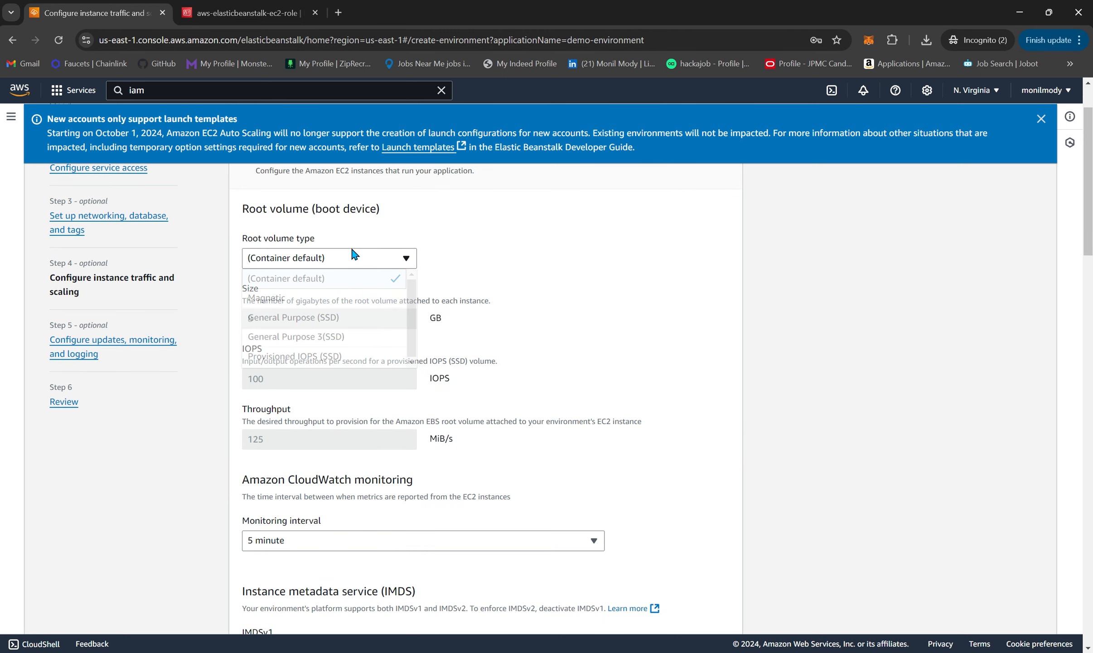
click(356, 342)
Review the monitoring, security group and capacity settings, keep them at their defaults, and continue to updates, monitoring and logging.
scroll(581, 394, down, 3)
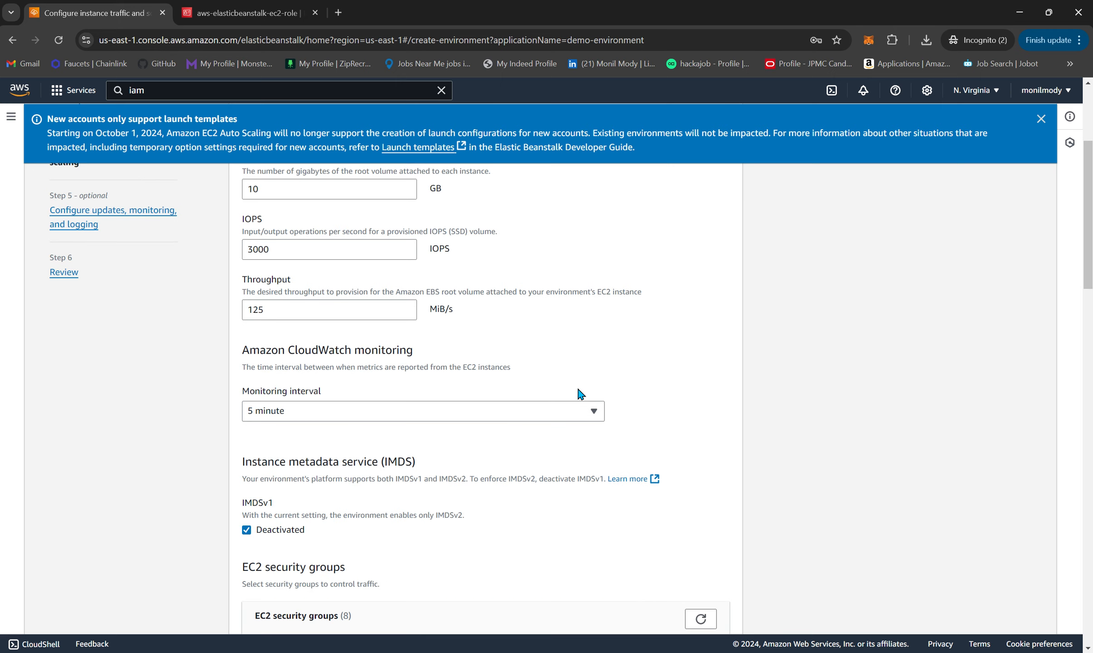
scroll(580, 394, down, 10)
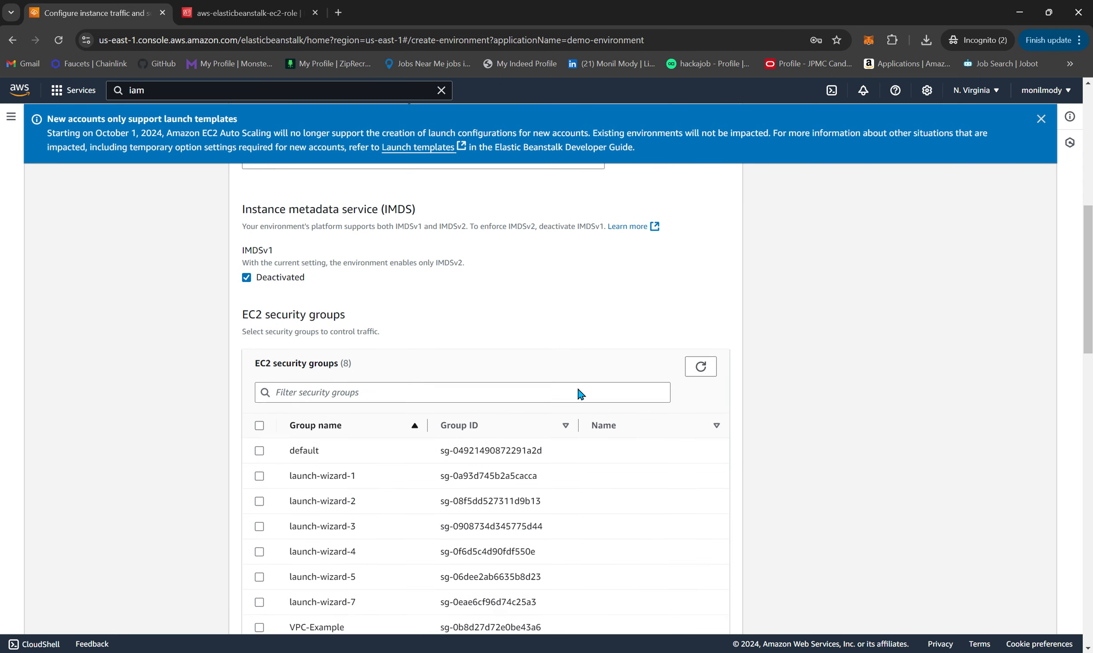
scroll(579, 389, down, 7)
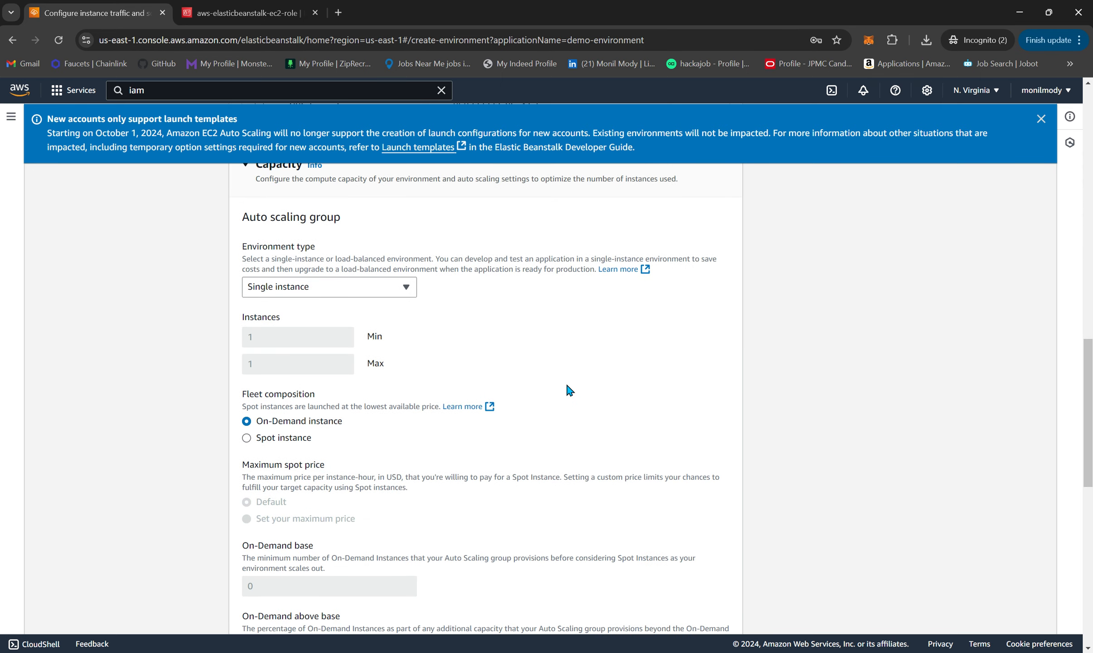
scroll(523, 311, down, 1)
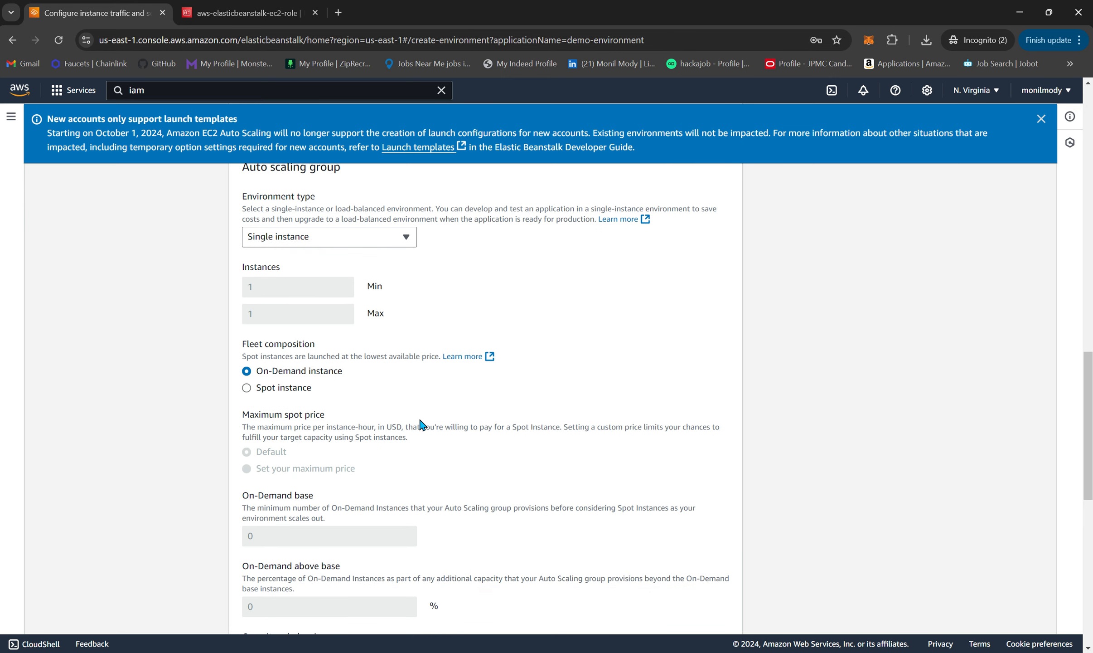
scroll(422, 425, down, 1)
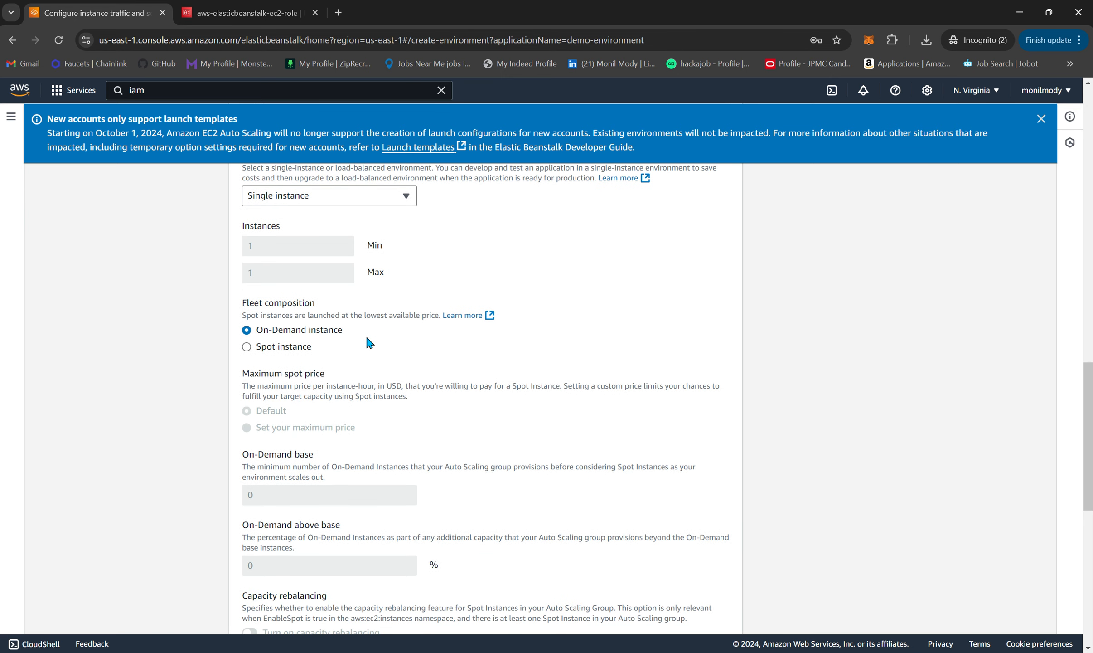
scroll(582, 421, down, 11)
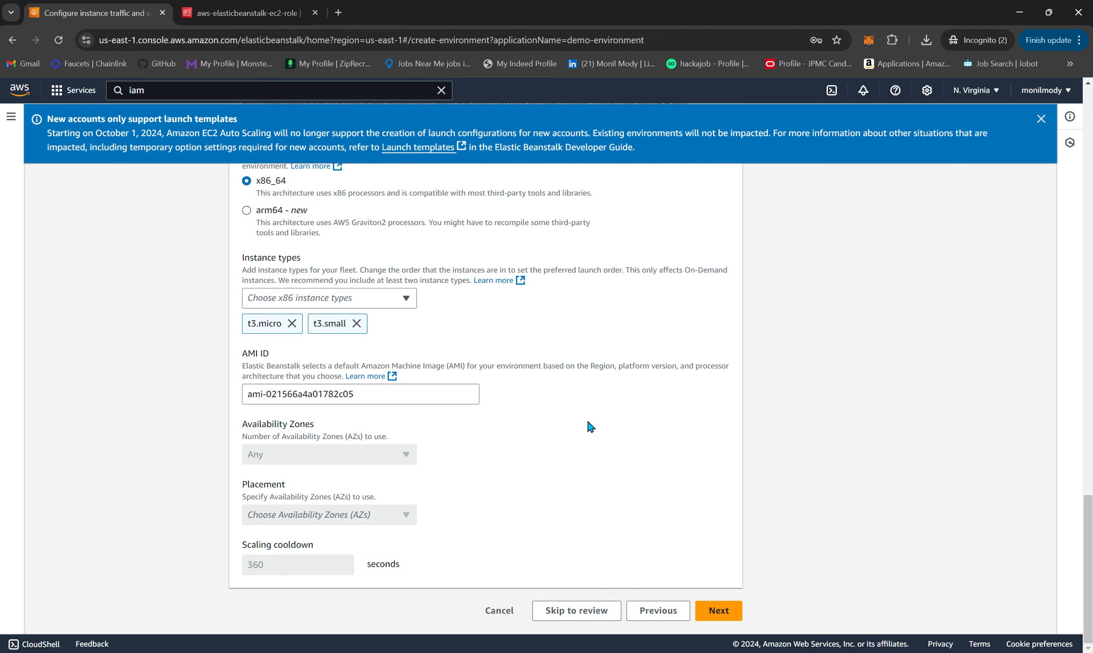
click(725, 613)
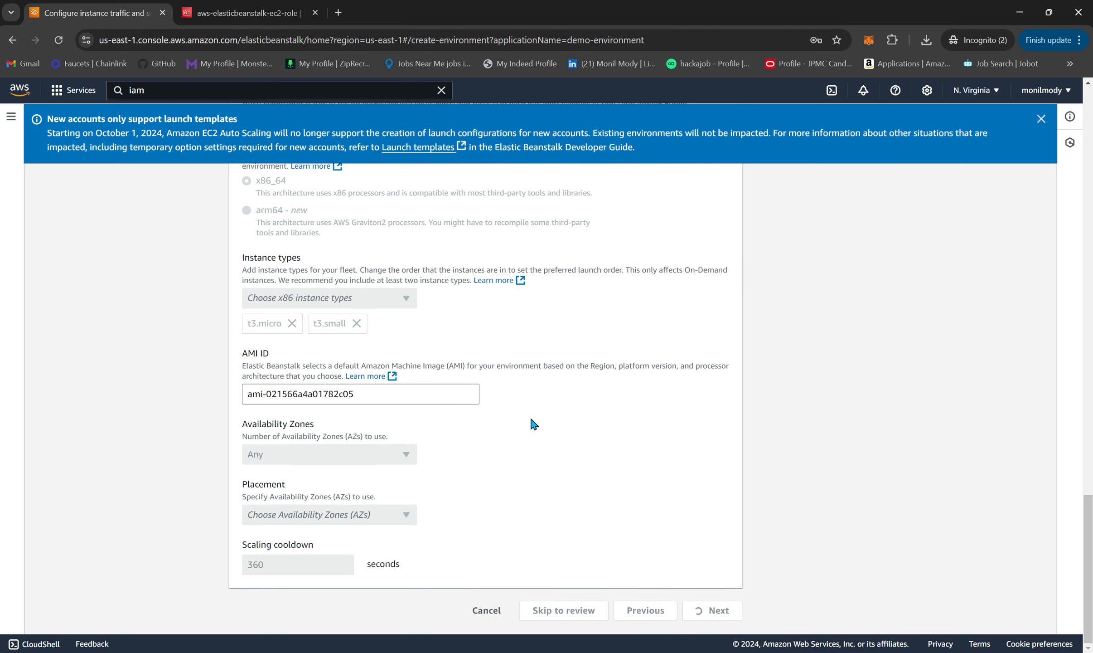
Keep the default managed update, notification, deployment and platform software settings, and continue to the environment review.
scroll(534, 424, down, 10)
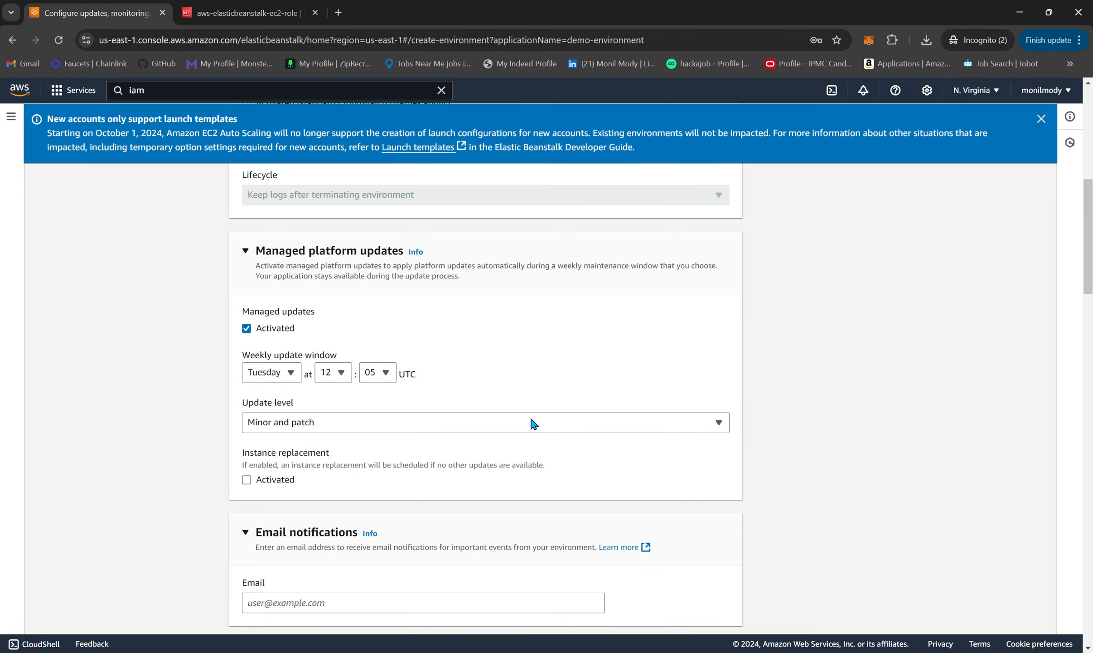
scroll(534, 424, down, 5)
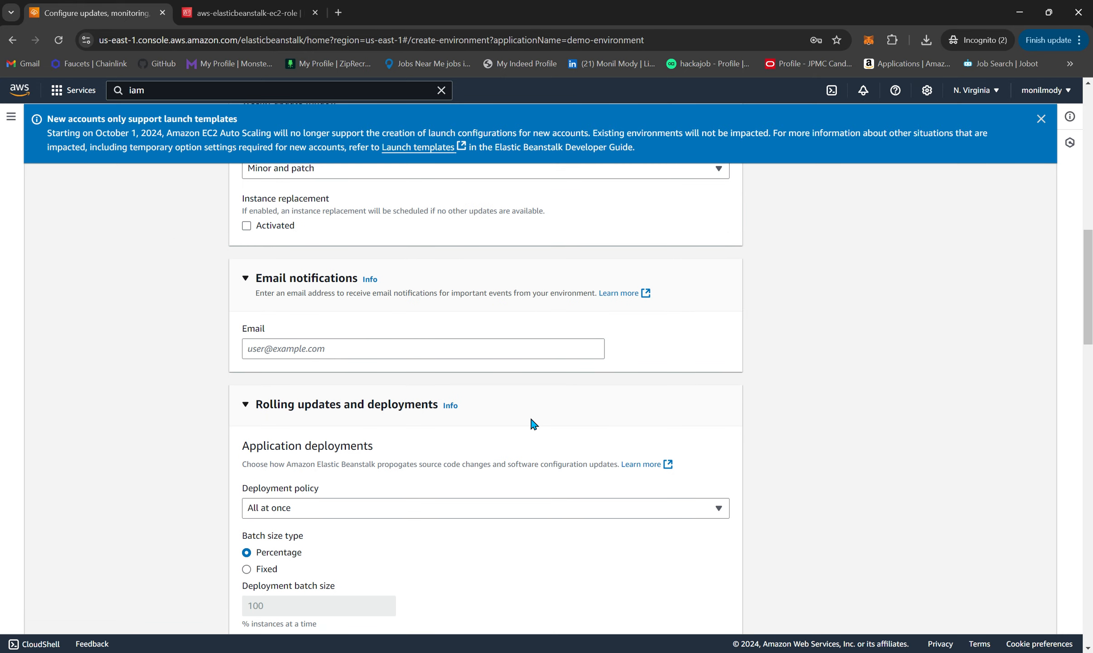
scroll(534, 424, down, 3)
scroll(533, 424, down, 10)
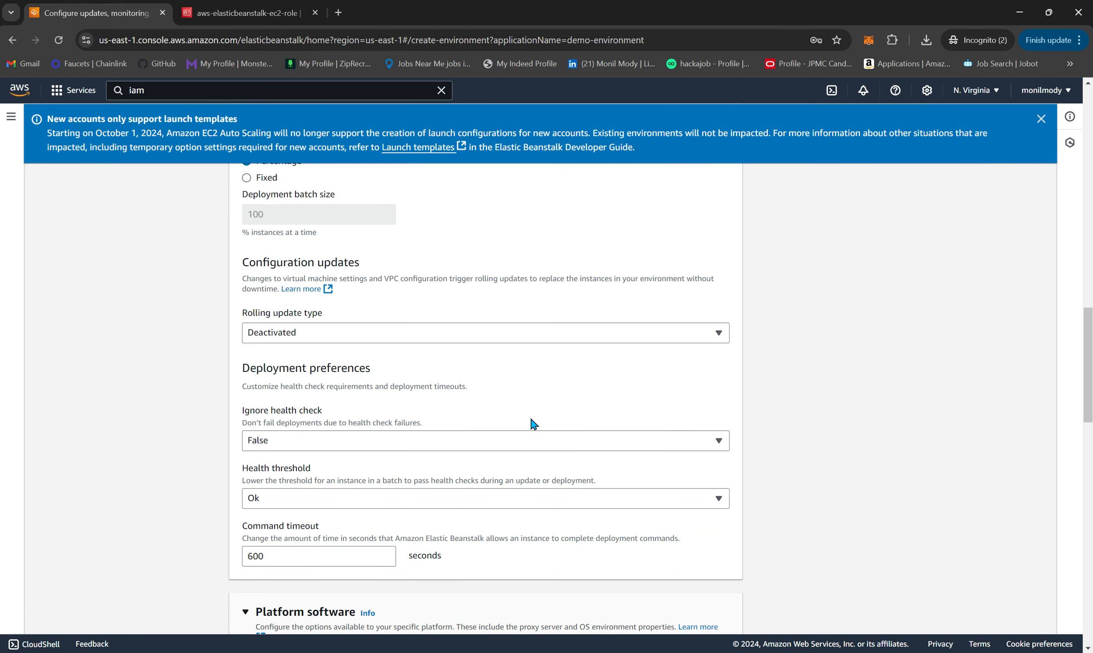
scroll(533, 424, down, 15)
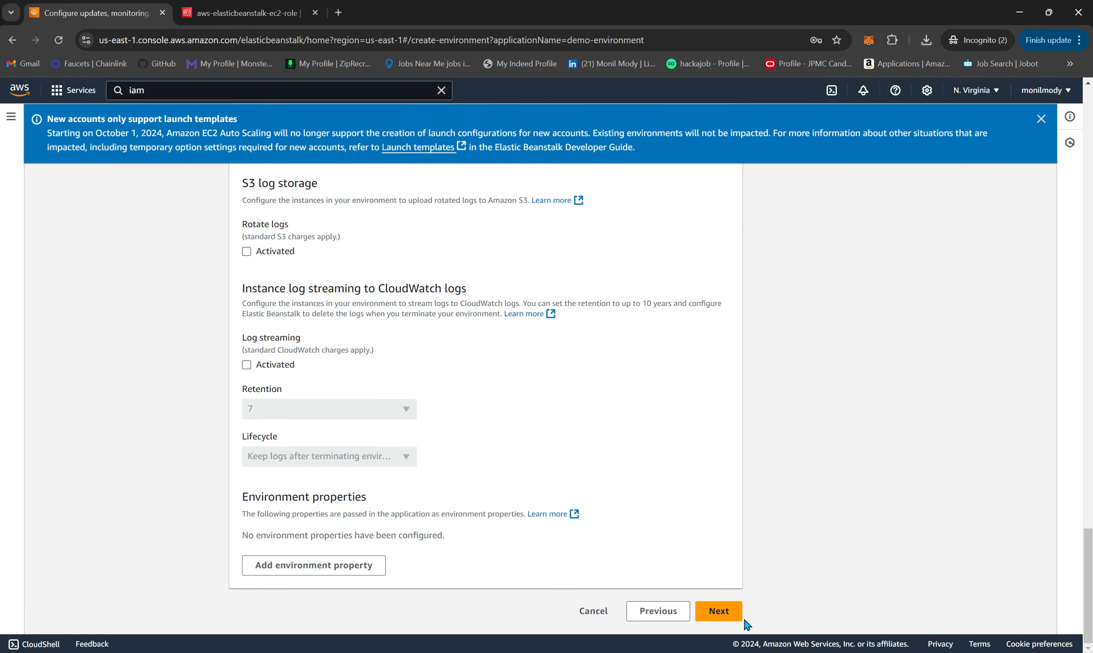
click(724, 610)
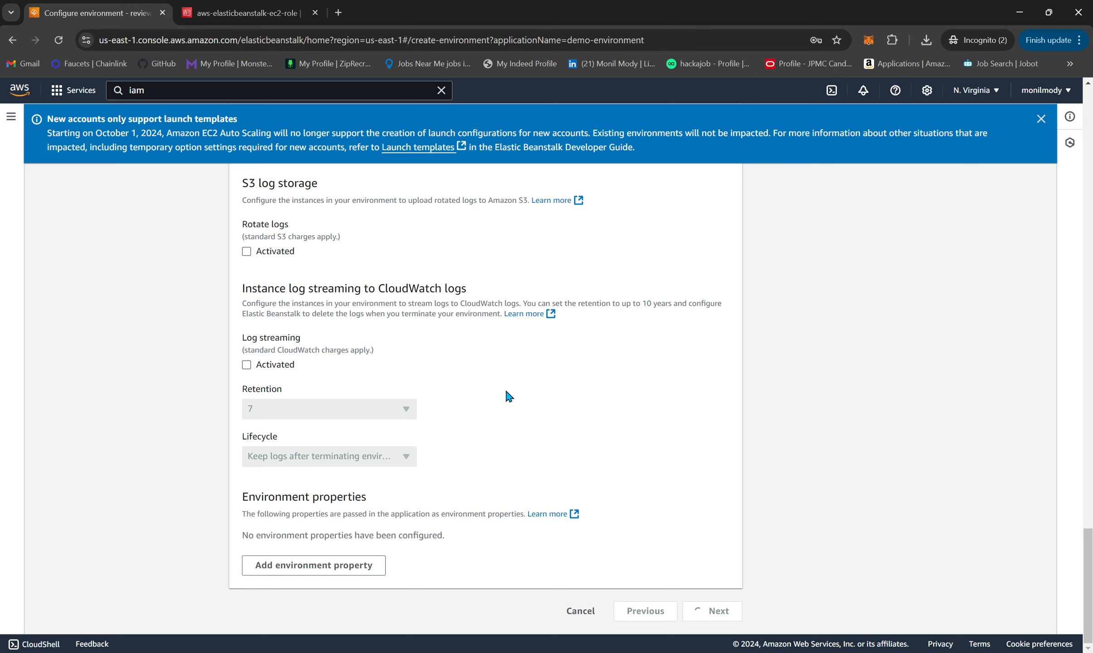
Submit the reviewed environment configuration and look over the launched environment's overview and events.
scroll(509, 396, down, 20)
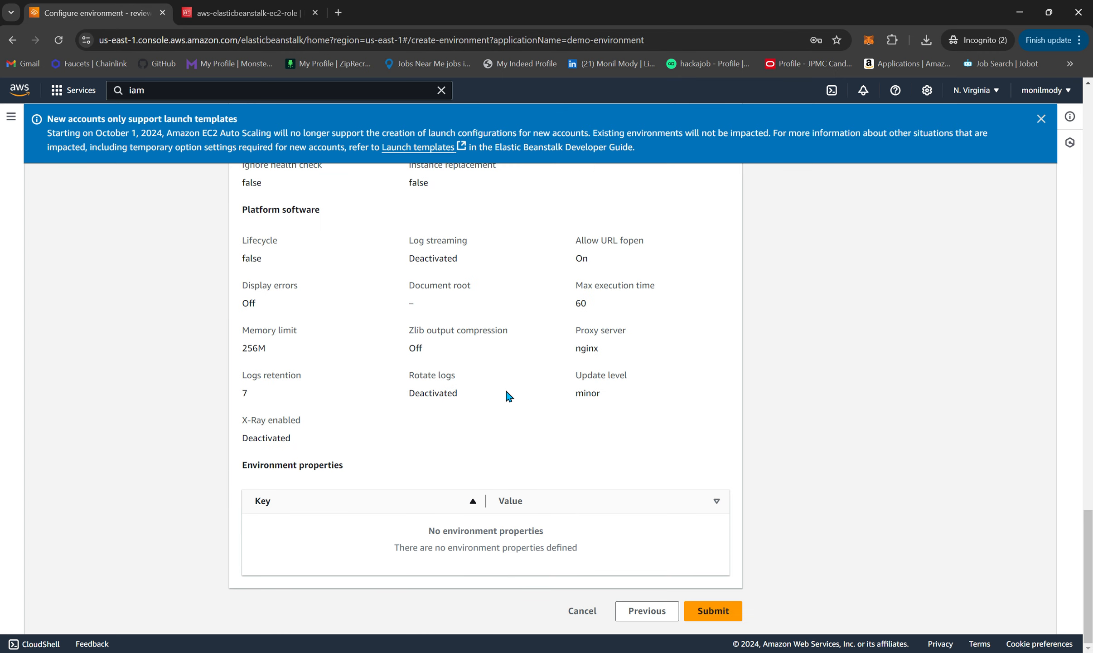
click(721, 611)
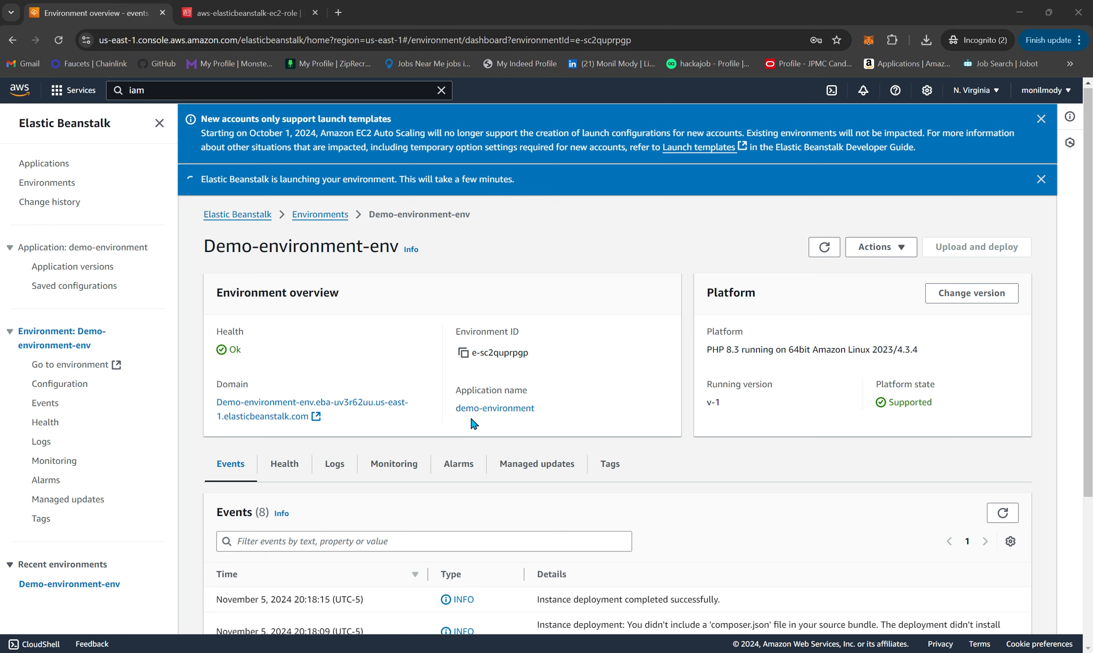
scroll(384, 364, down, 1)
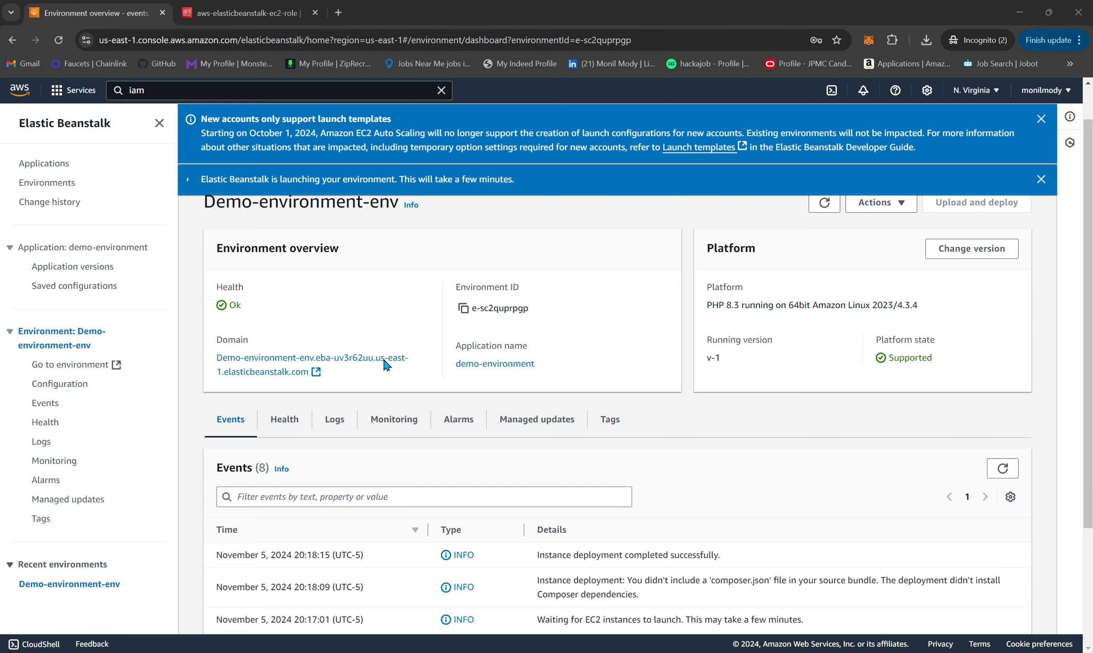
scroll(384, 364, up, 1)
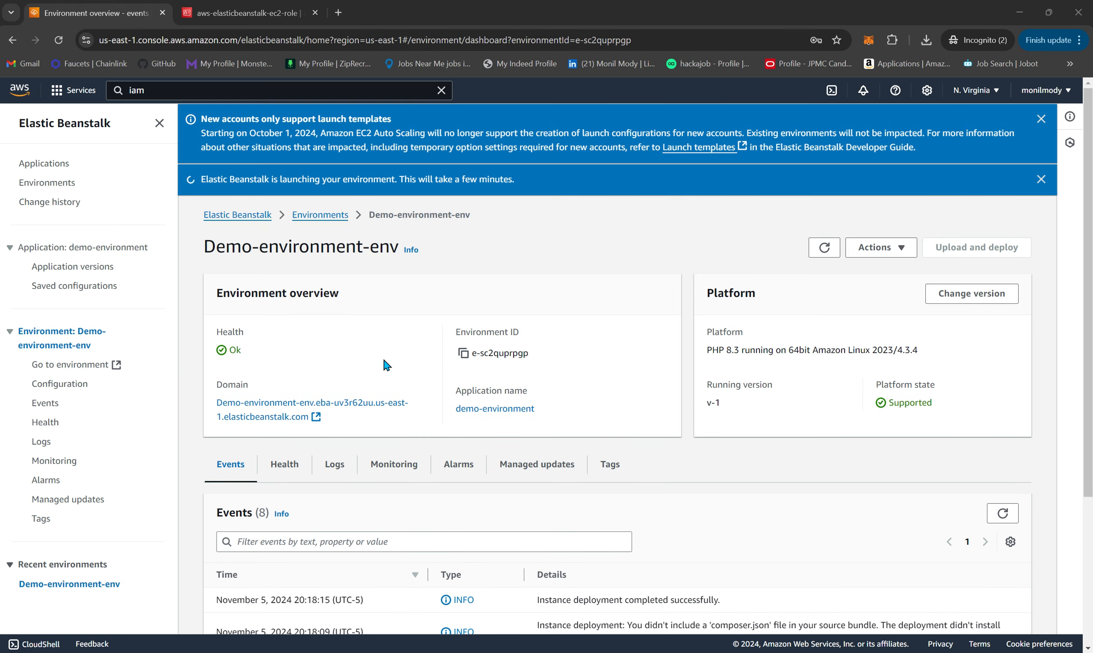
Open the environment's domain, continue past the insecure connection page, and load the site's /demo path.
click(273, 410)
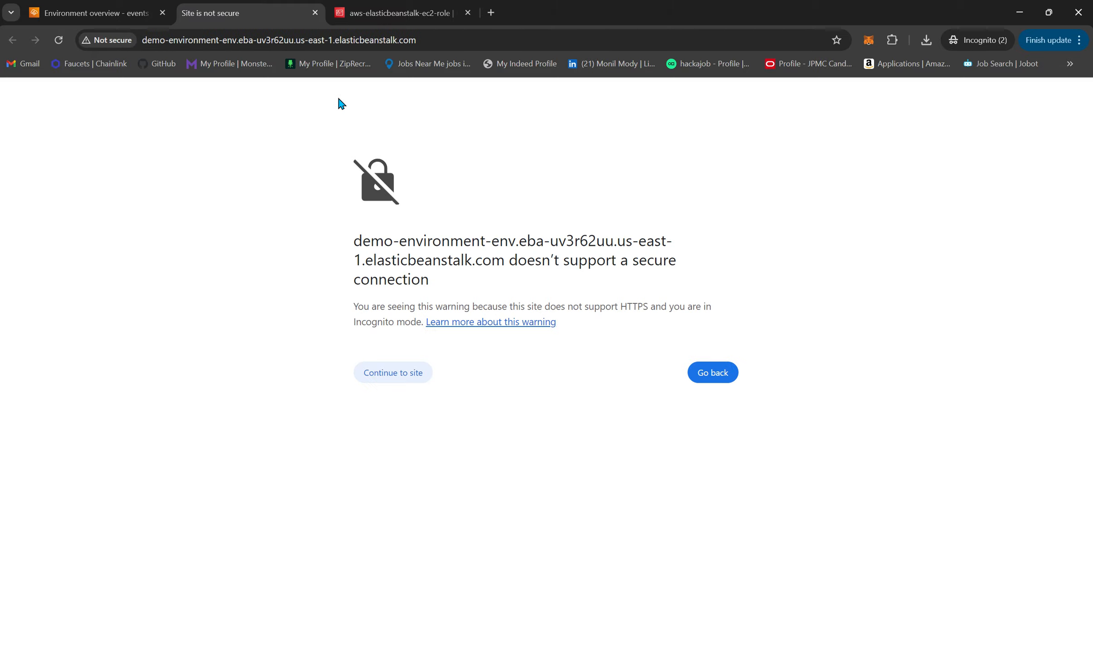
click(391, 374)
click(445, 40)
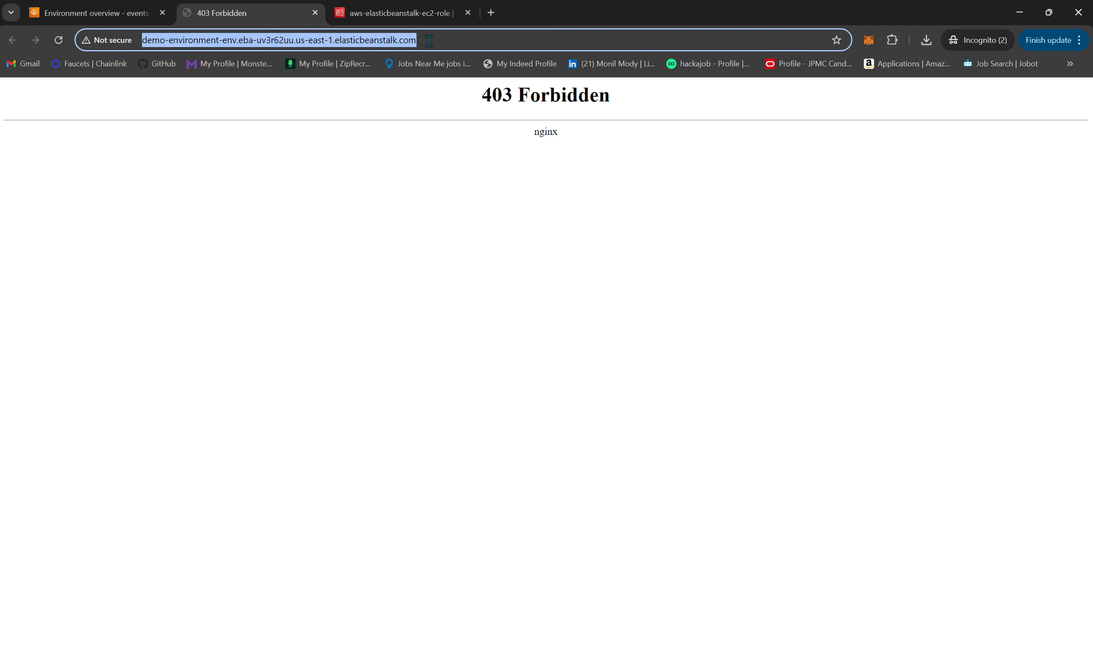
click(445, 40)
text(/demo)
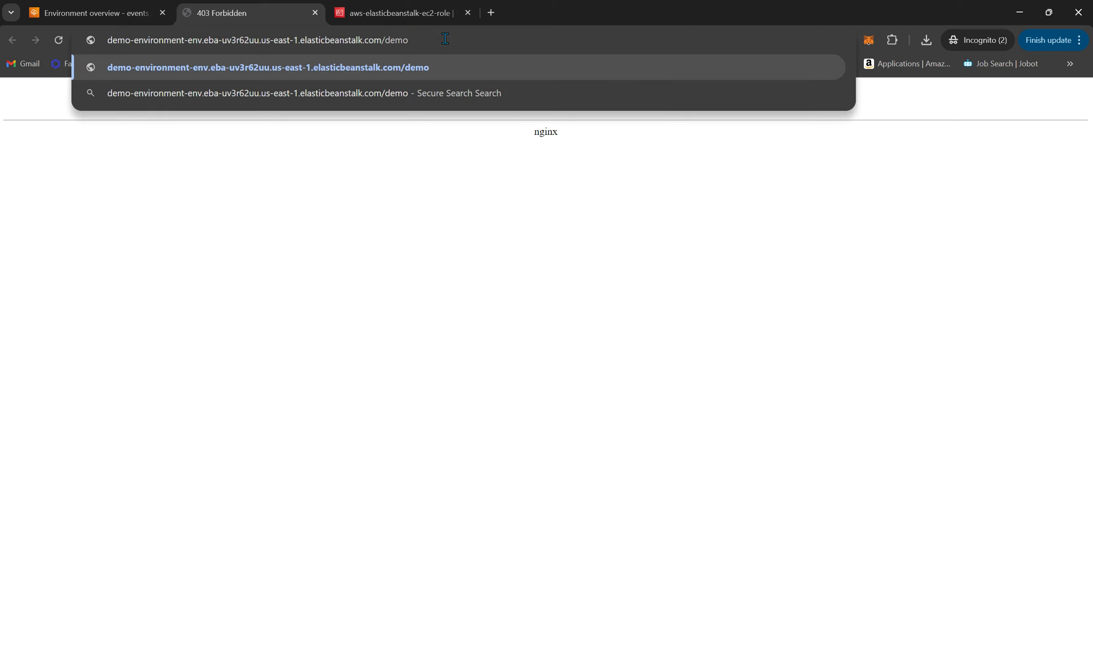
key(Return)
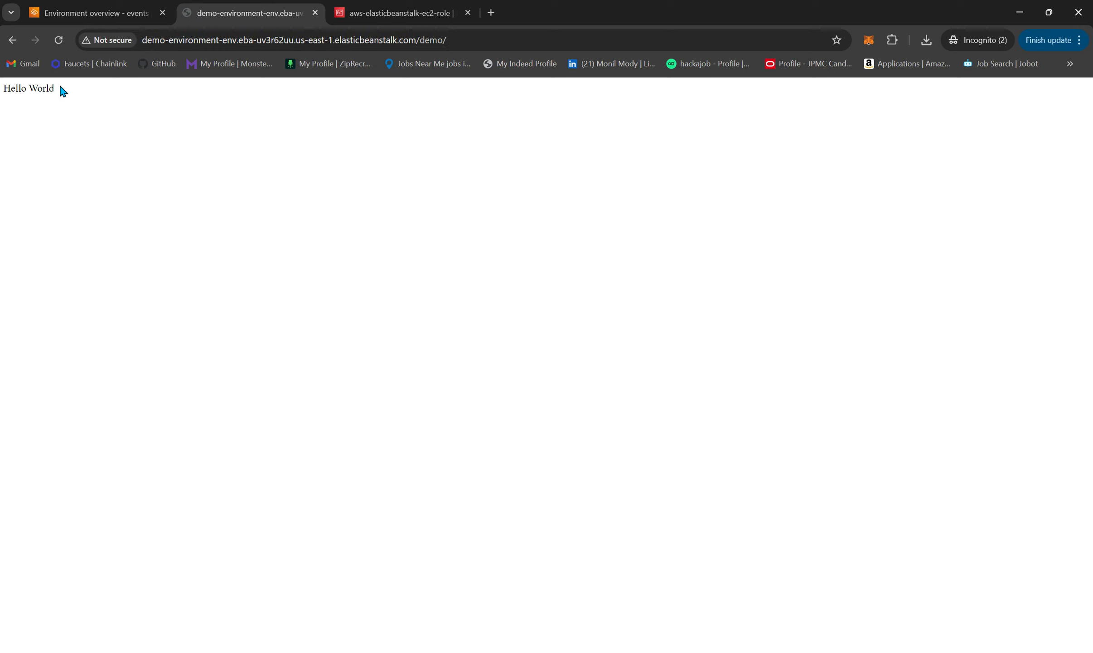
drag(63, 91, 1, 89)
click(92, 98)
Return to the Demo-environment-env overview and look through its launch events.
click(45, 6)
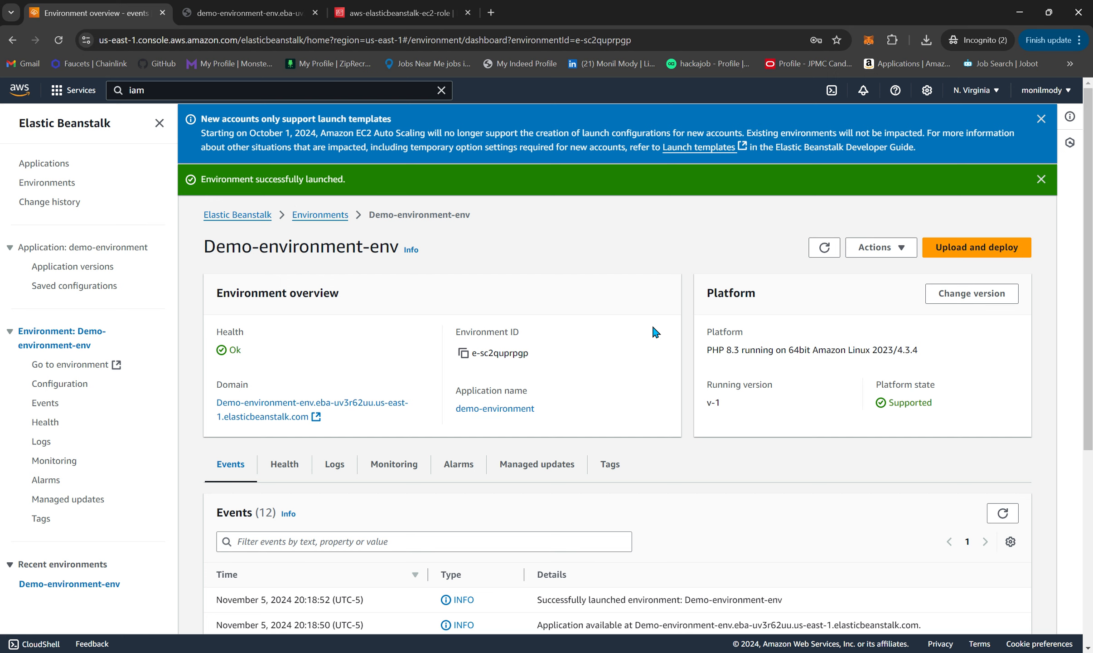
scroll(653, 334, down, 4)
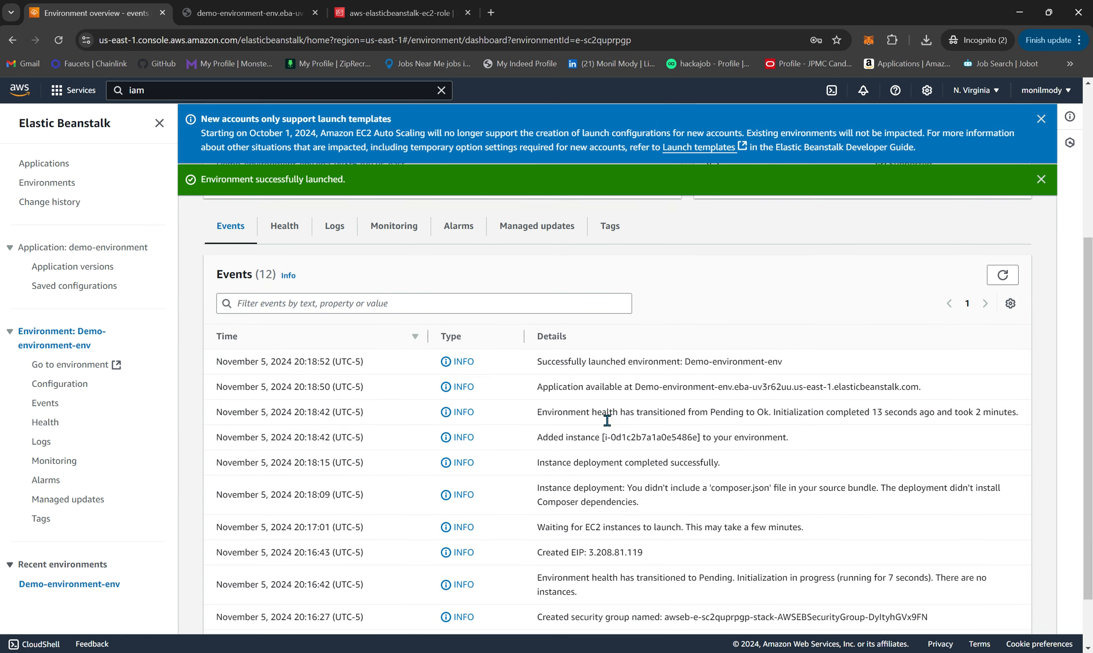
scroll(607, 420, up, 5)
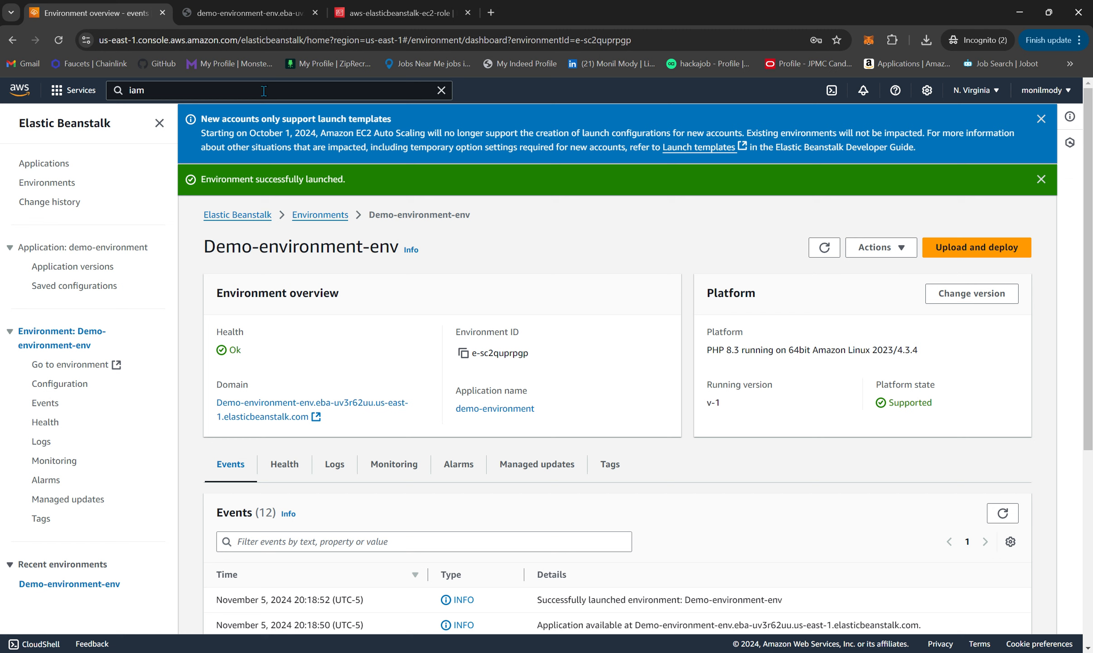
click(481, 30)
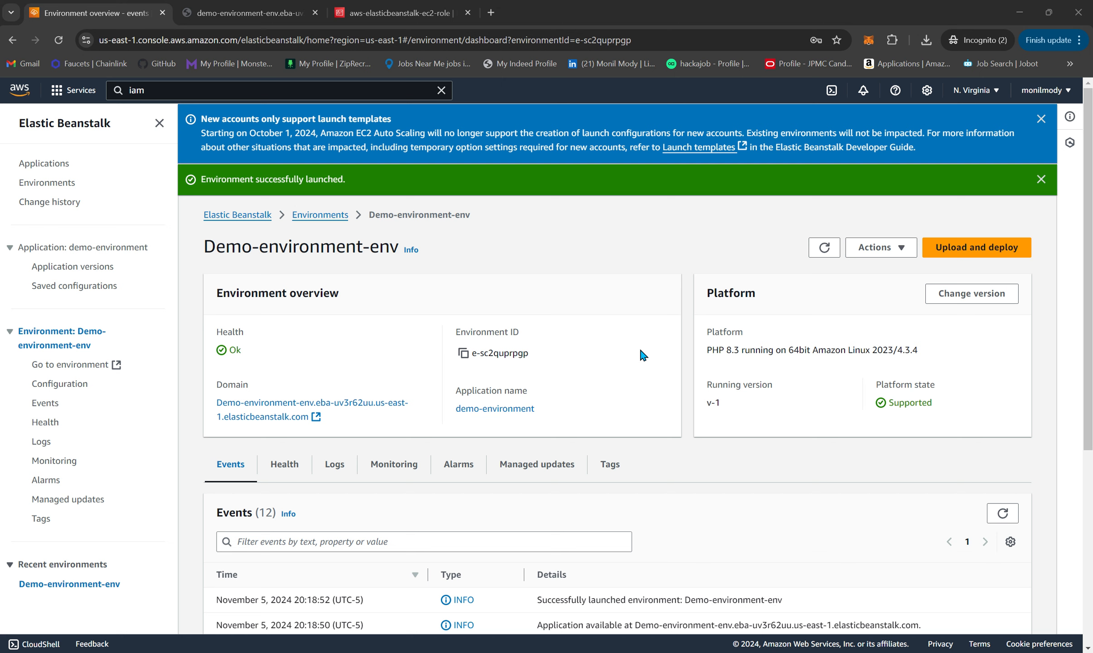
Search the AWS services for CloudFormation and open its list of stacks.
click(224, 87)
key(BackSpace)
key(BackSpace)
key(BackSpace)
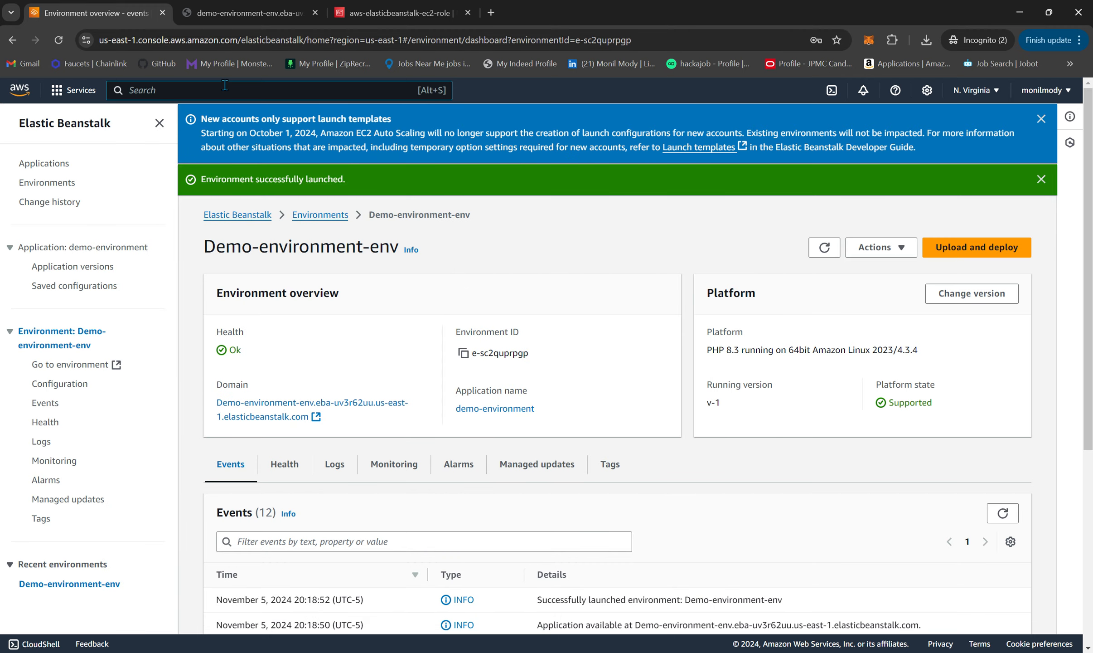
text(cloud)
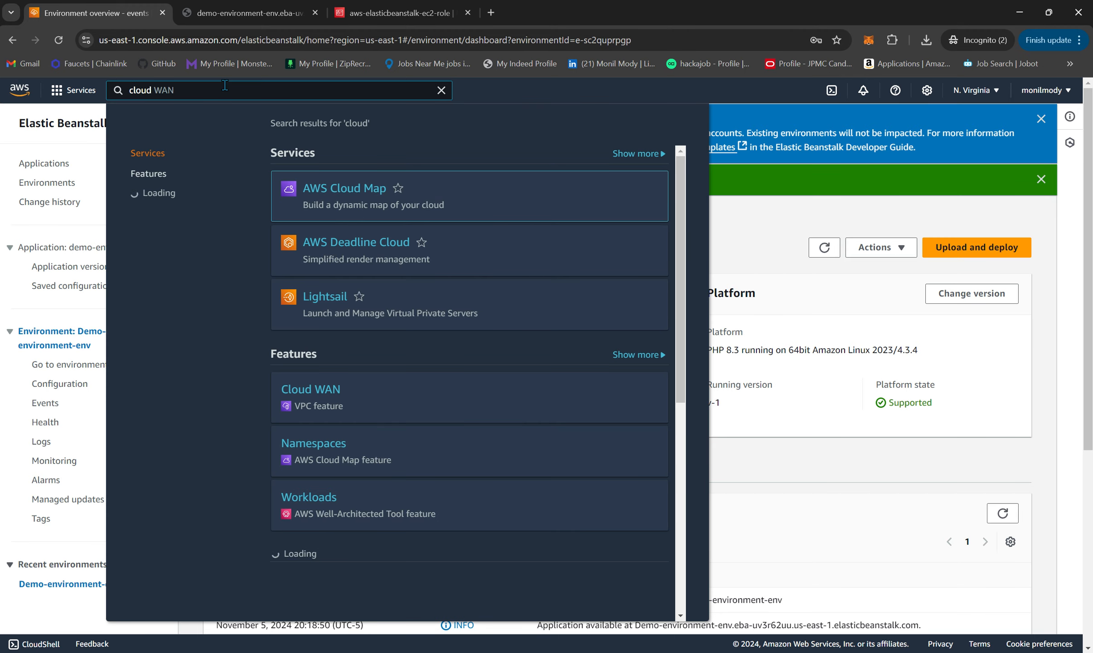
scroll(385, 393, down, 2)
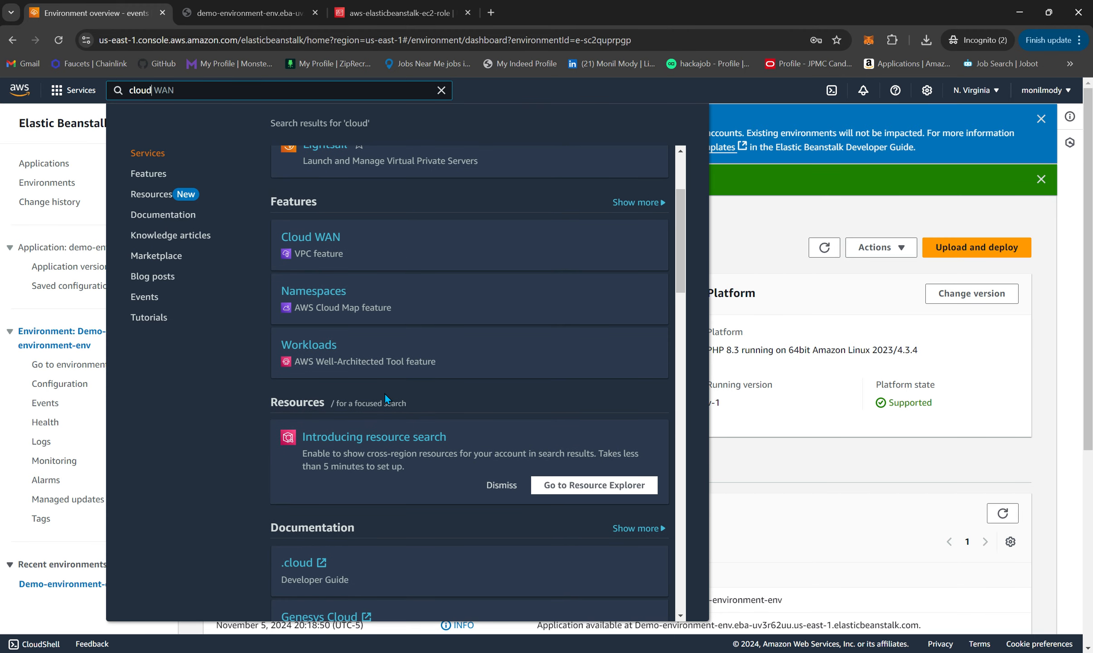
scroll(385, 393, down, 3)
scroll(384, 393, up, 5)
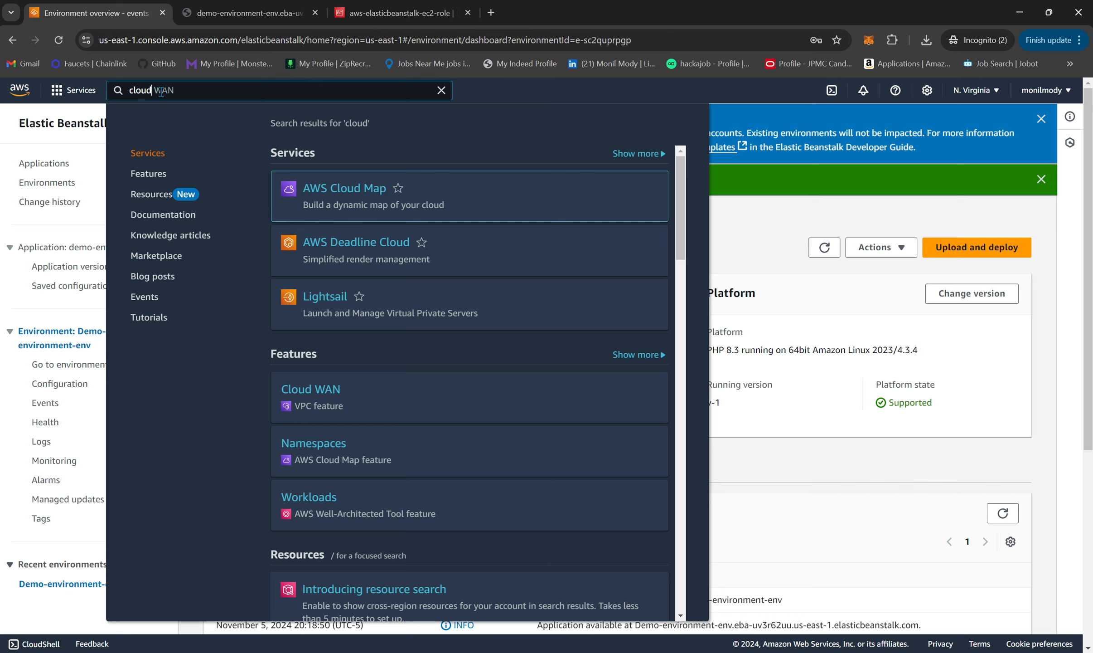
text(f)
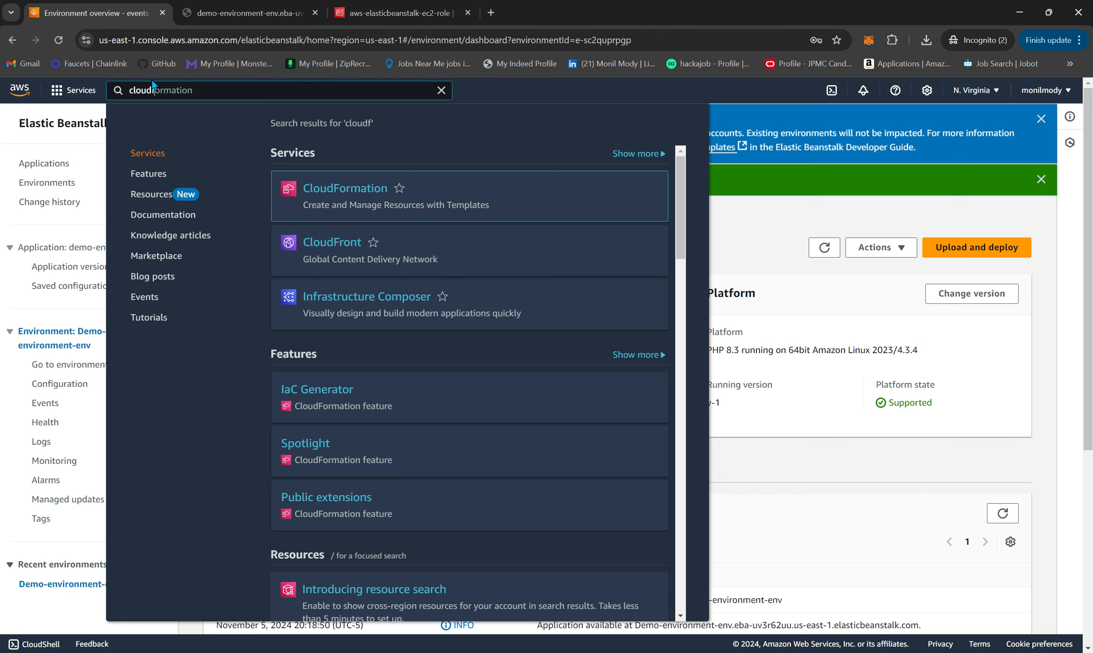
key(Return)
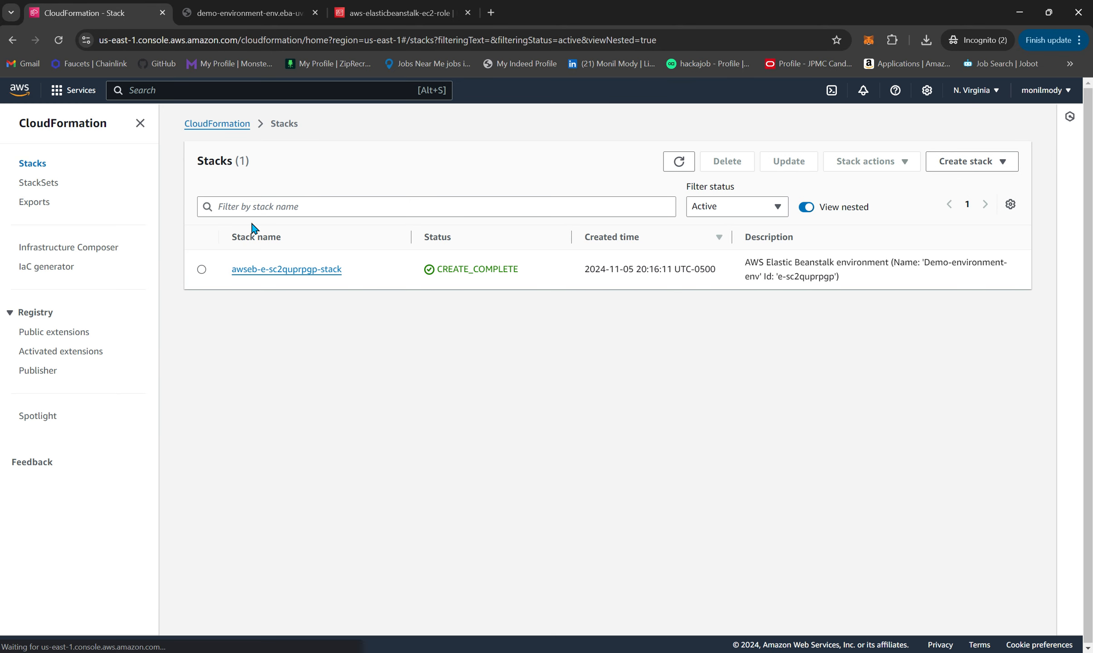
Open the Elastic Beanstalk environment's stack and examine the resources it created.
click(301, 271)
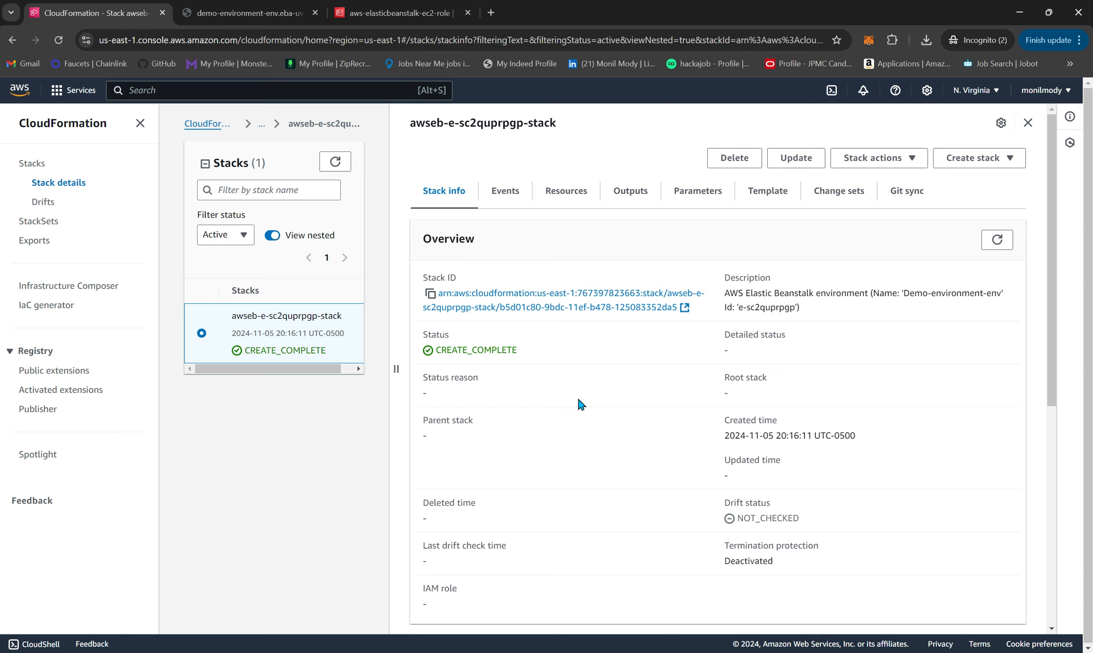
scroll(582, 403, down, 2)
scroll(579, 403, up, 2)
click(567, 191)
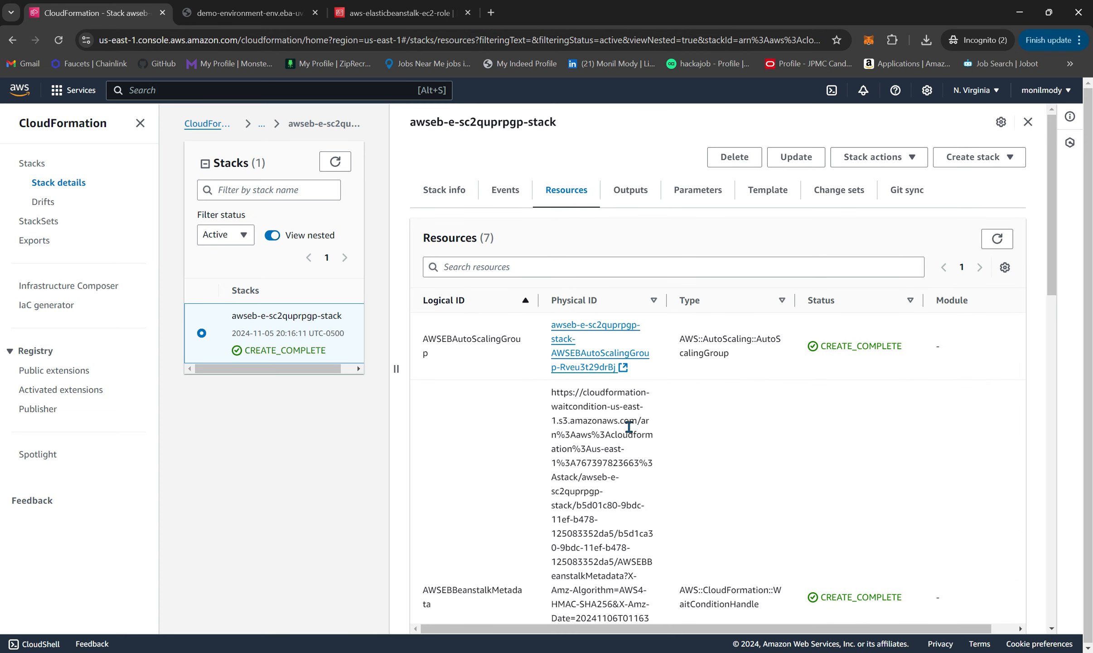
scroll(629, 426, down, 10)
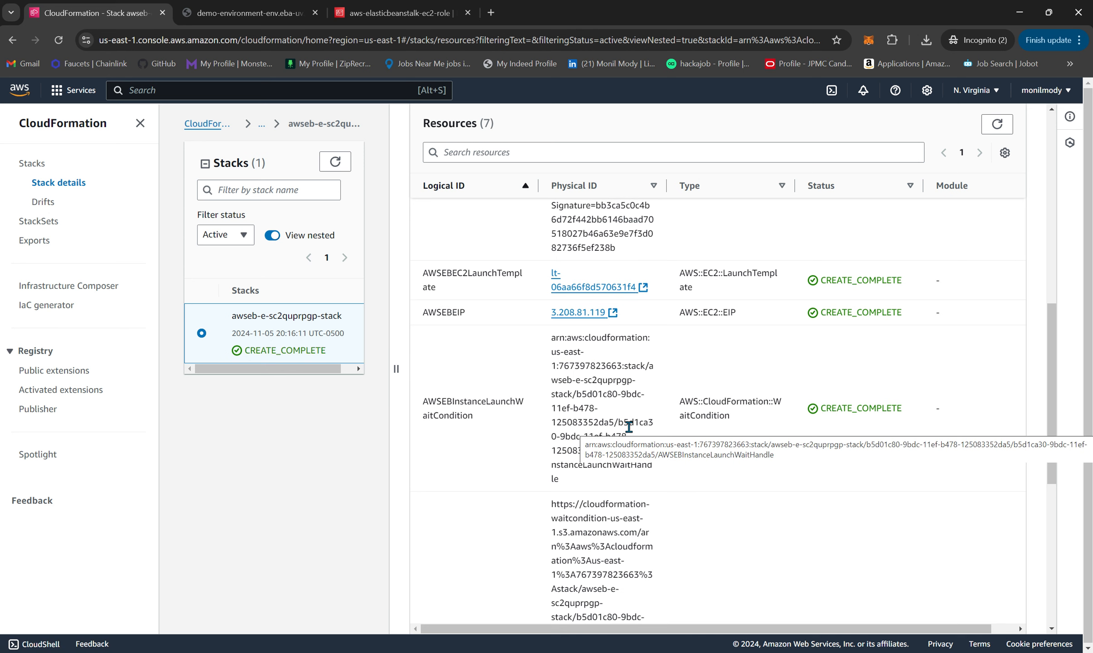
scroll(634, 430, up, 10)
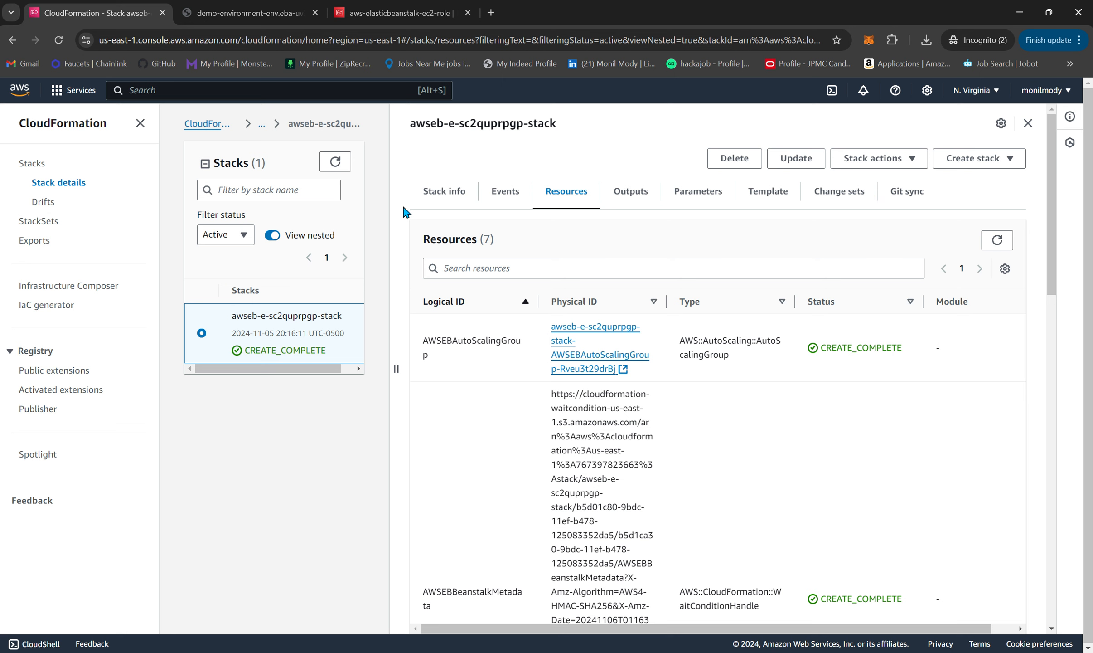
Review the stack's general information and tags, and check the stack status filter without changing it.
click(442, 193)
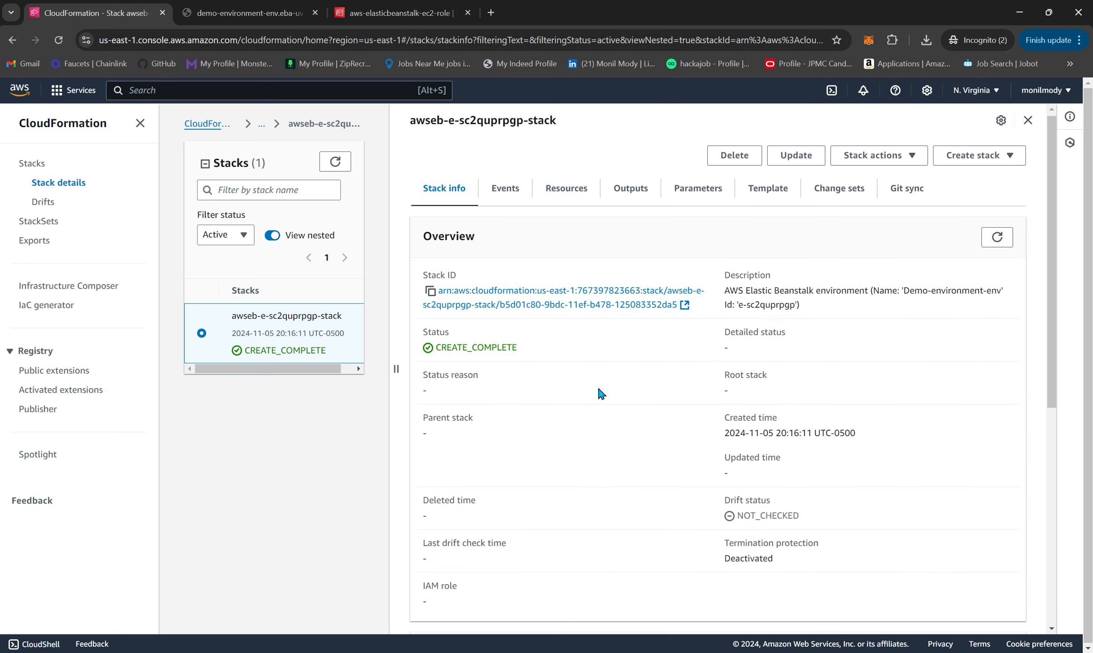
scroll(598, 390, down, 10)
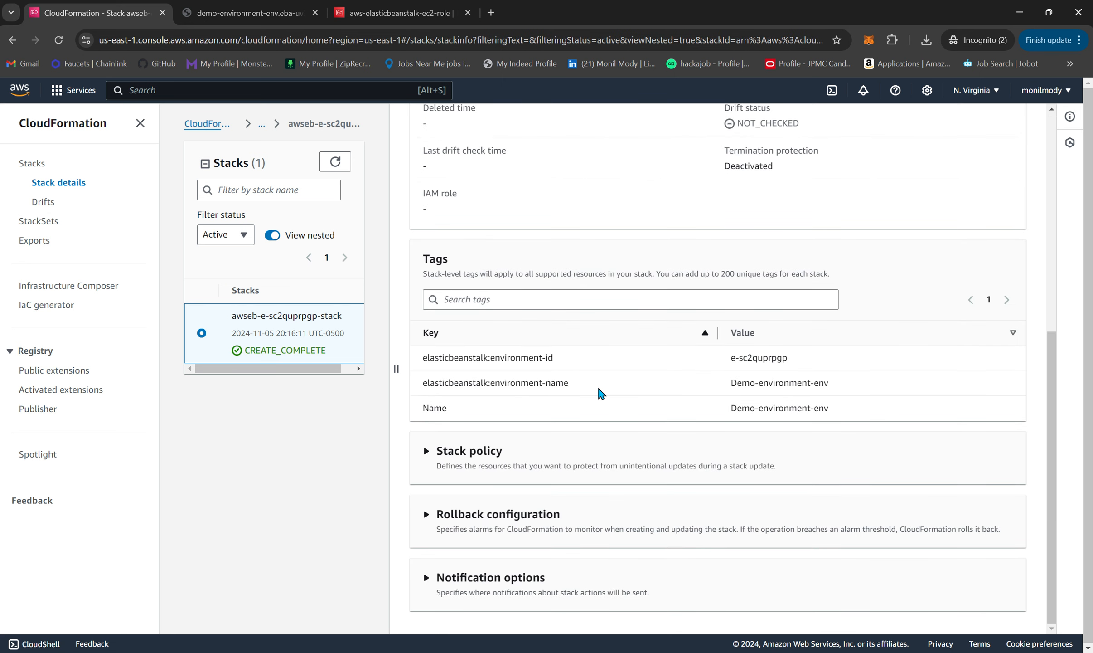
scroll(599, 389, up, 10)
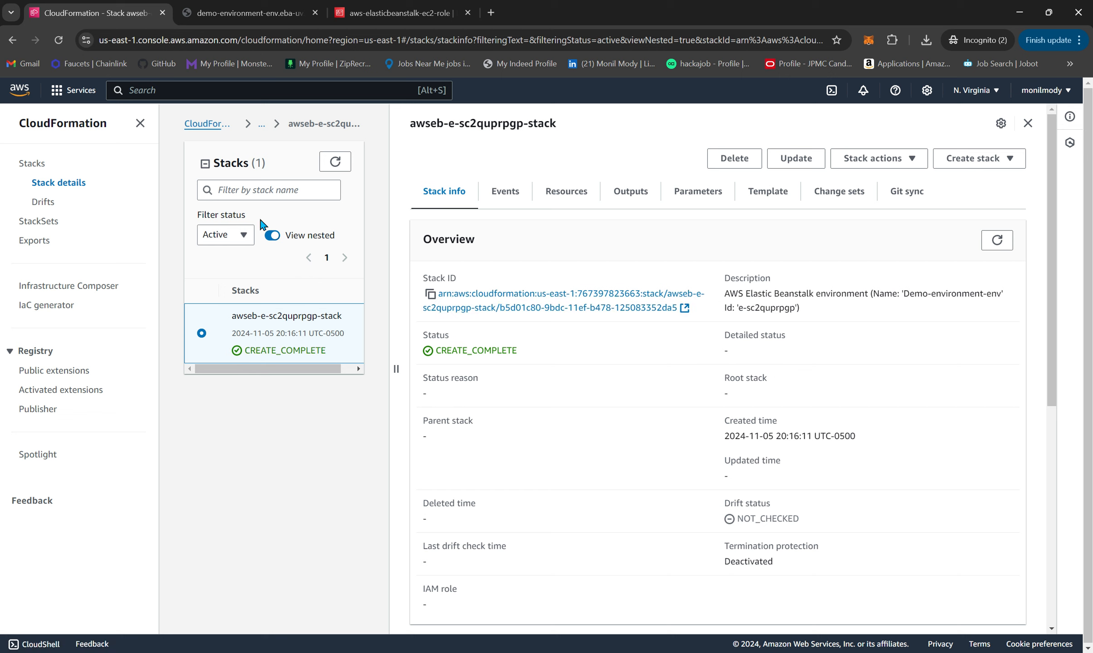
click(229, 237)
click(354, 217)
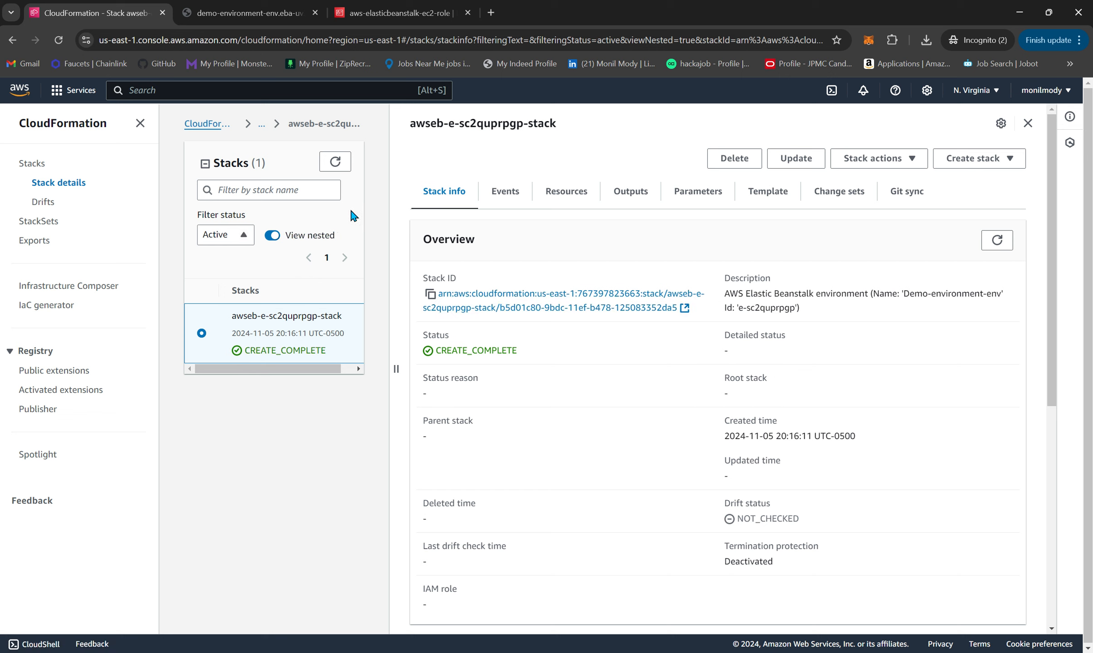